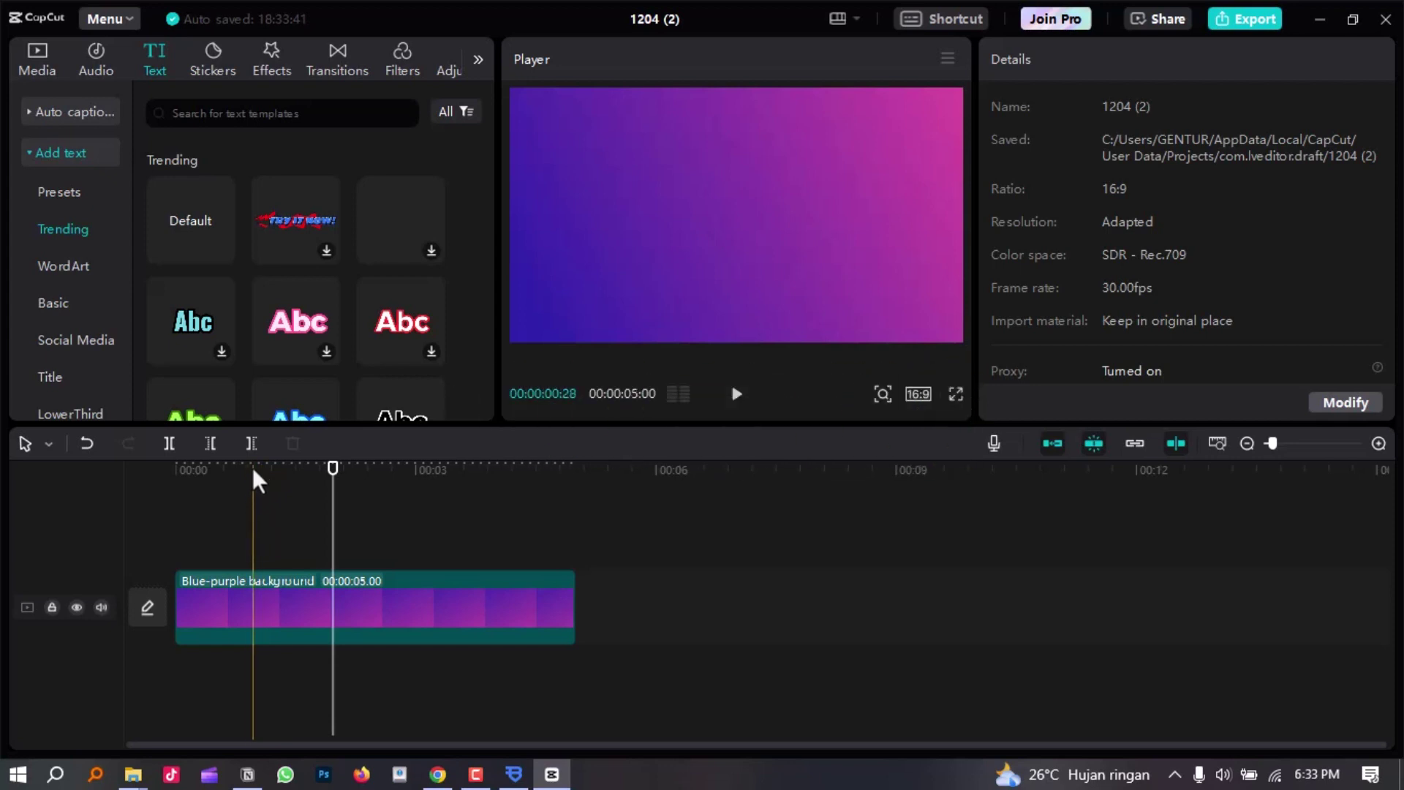
- Add a default text clip at the start of the timeline and extend it to the end of the blue-purple background
left_click_drag(250, 462, 184, 468)
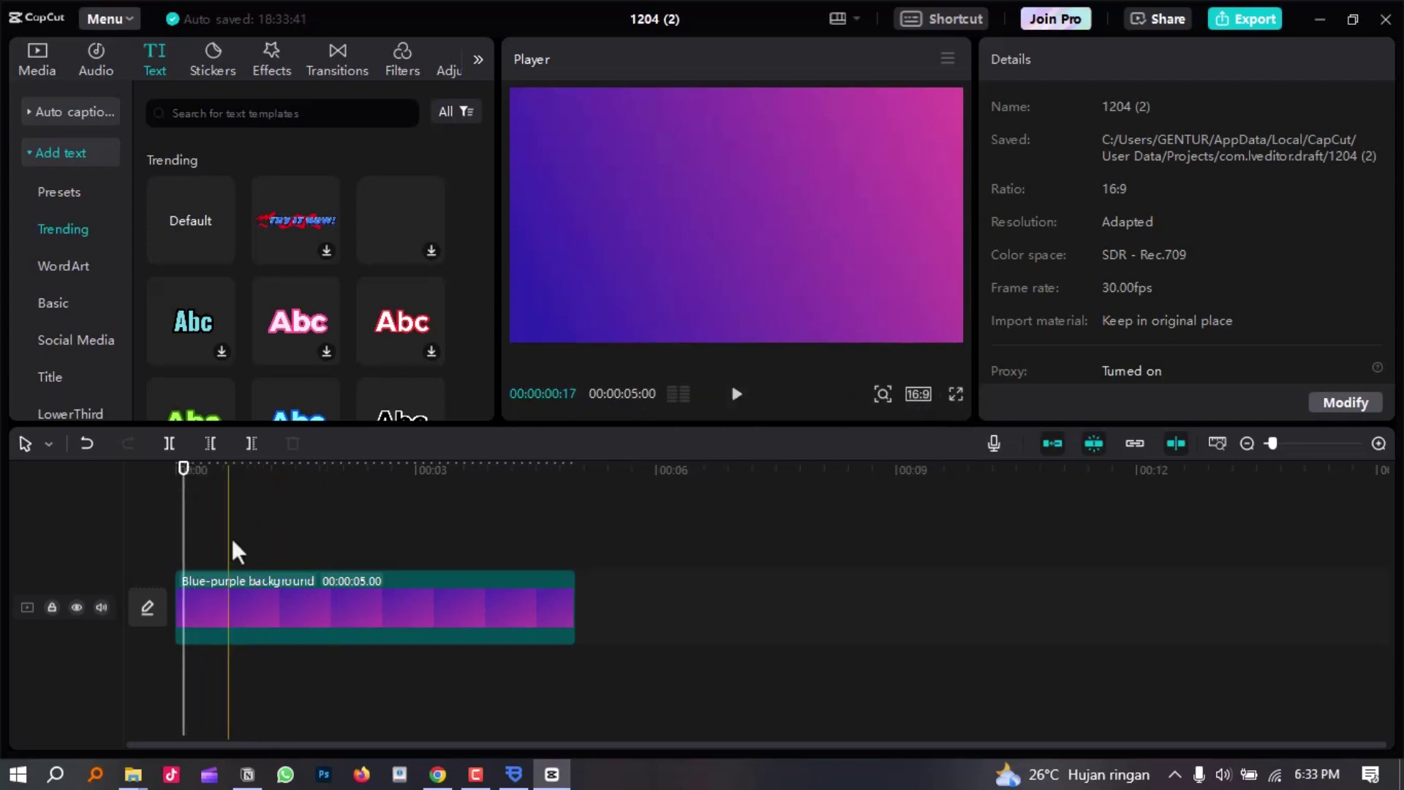
scroll(291, 572, "up", 3)
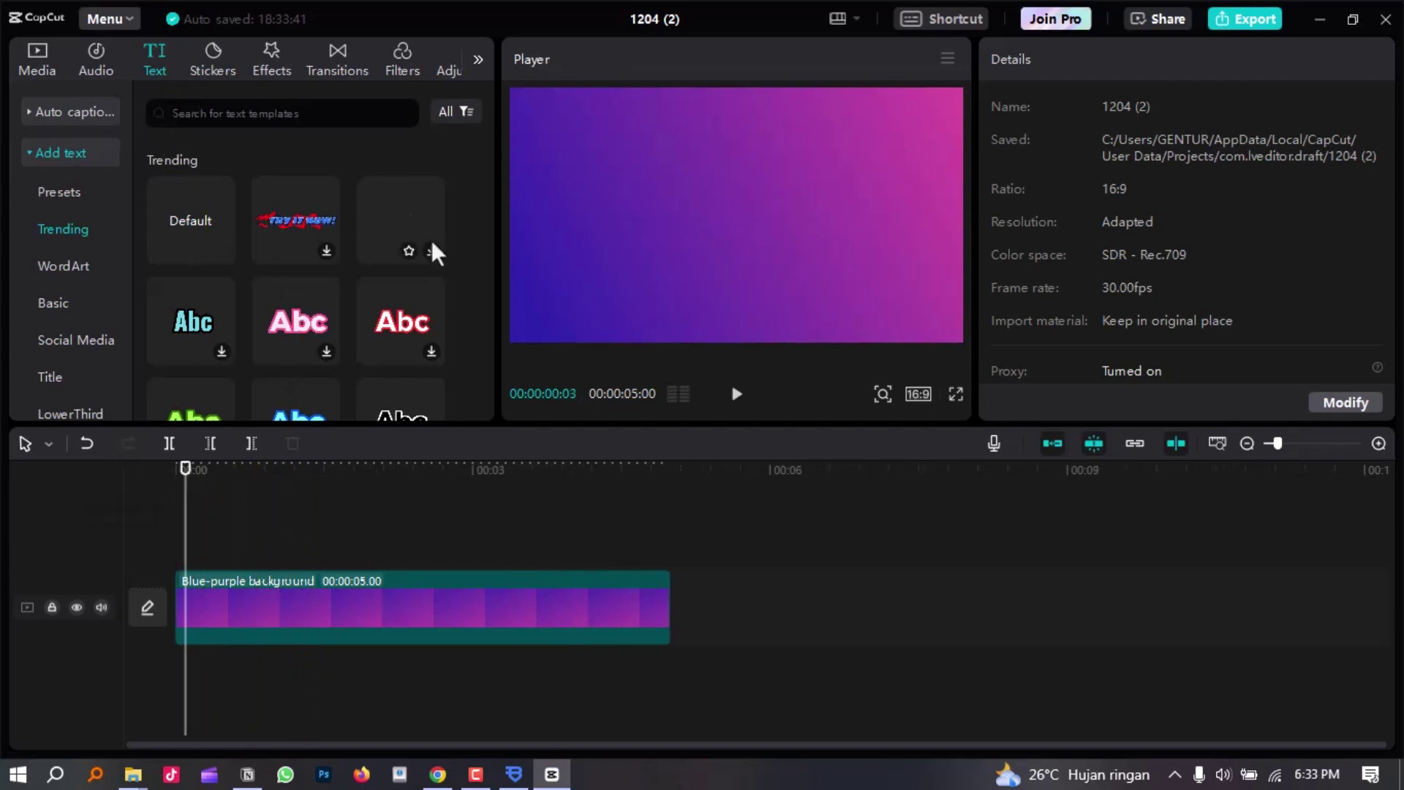
mouse_move(186, 498)
left_mouse_down()
mouse_move(225, 467)
mouse_move(181, 483)
left_mouse_up()
mouse_move(167, 219)
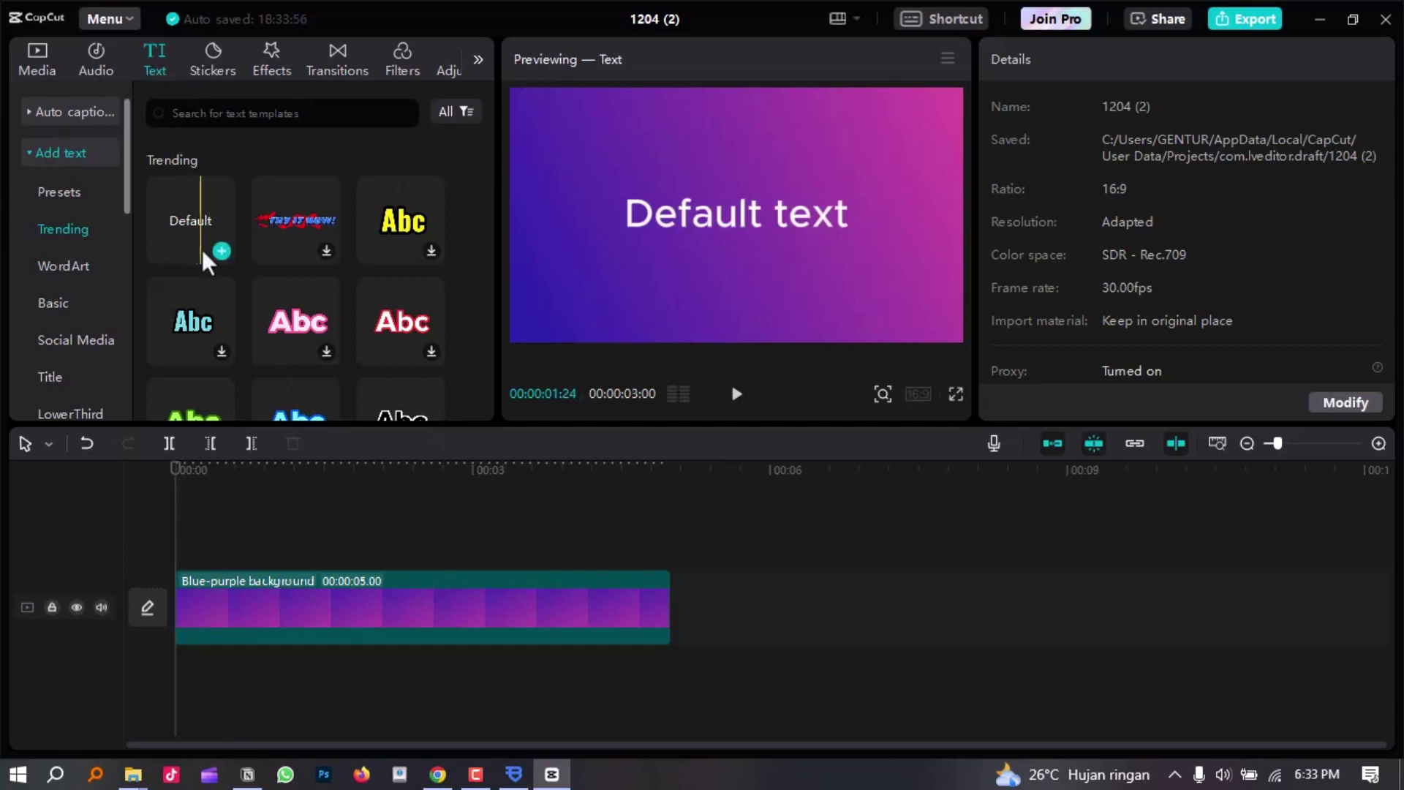
left_click(221, 253)
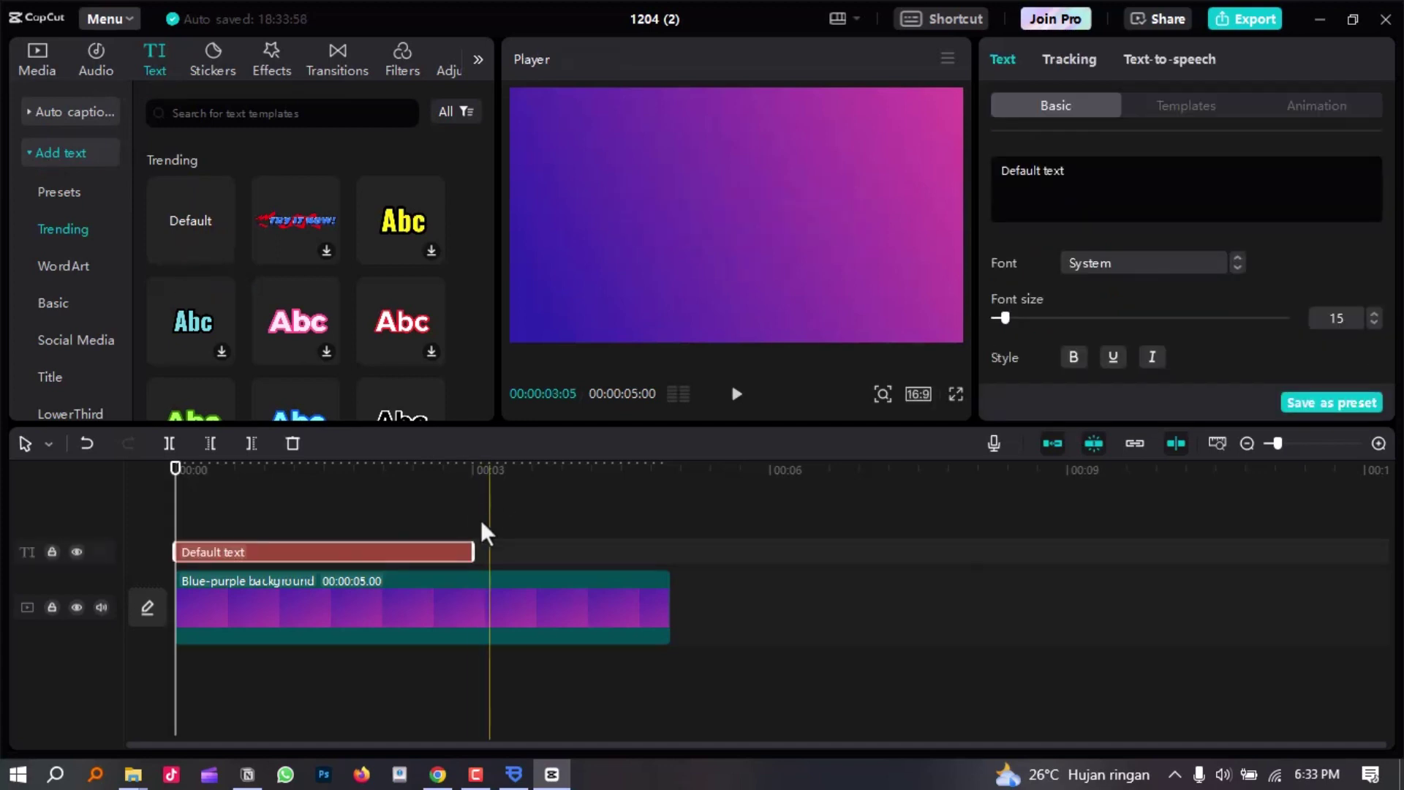
left_click_drag(470, 550, 670, 565)
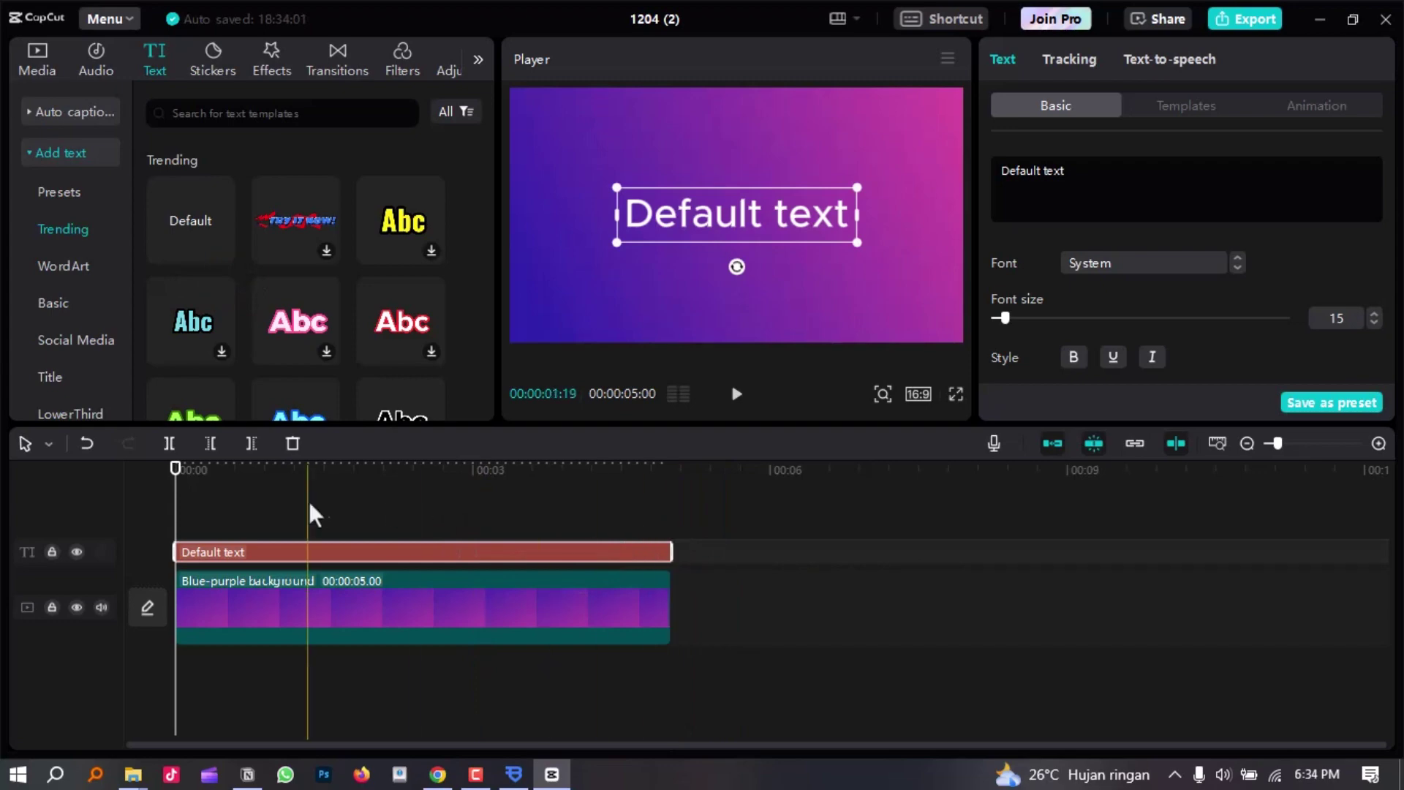
left_click(293, 467)
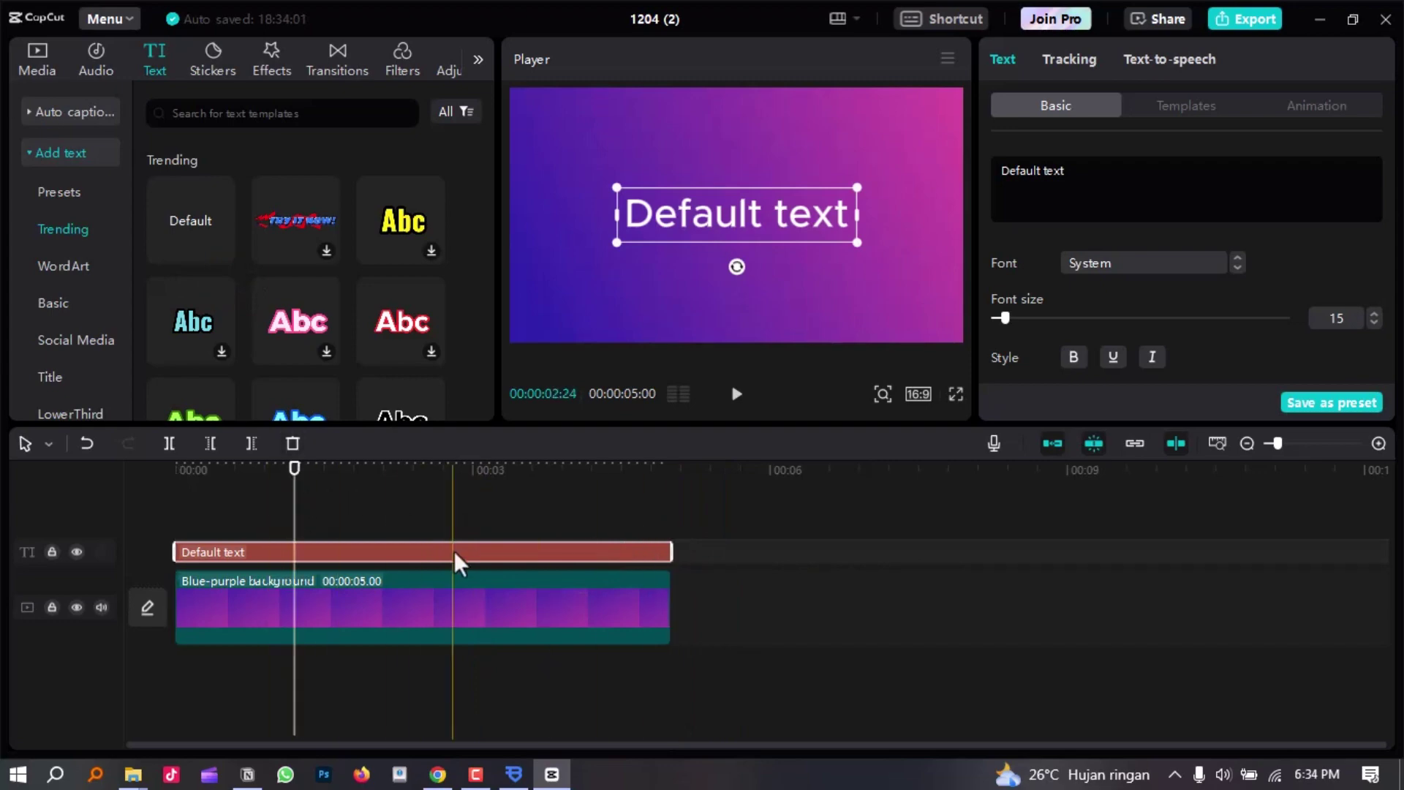
- Switch to Chrome and copy the Wikipedia definition of editing from the search results' knowledge panel
left_click(448, 783)
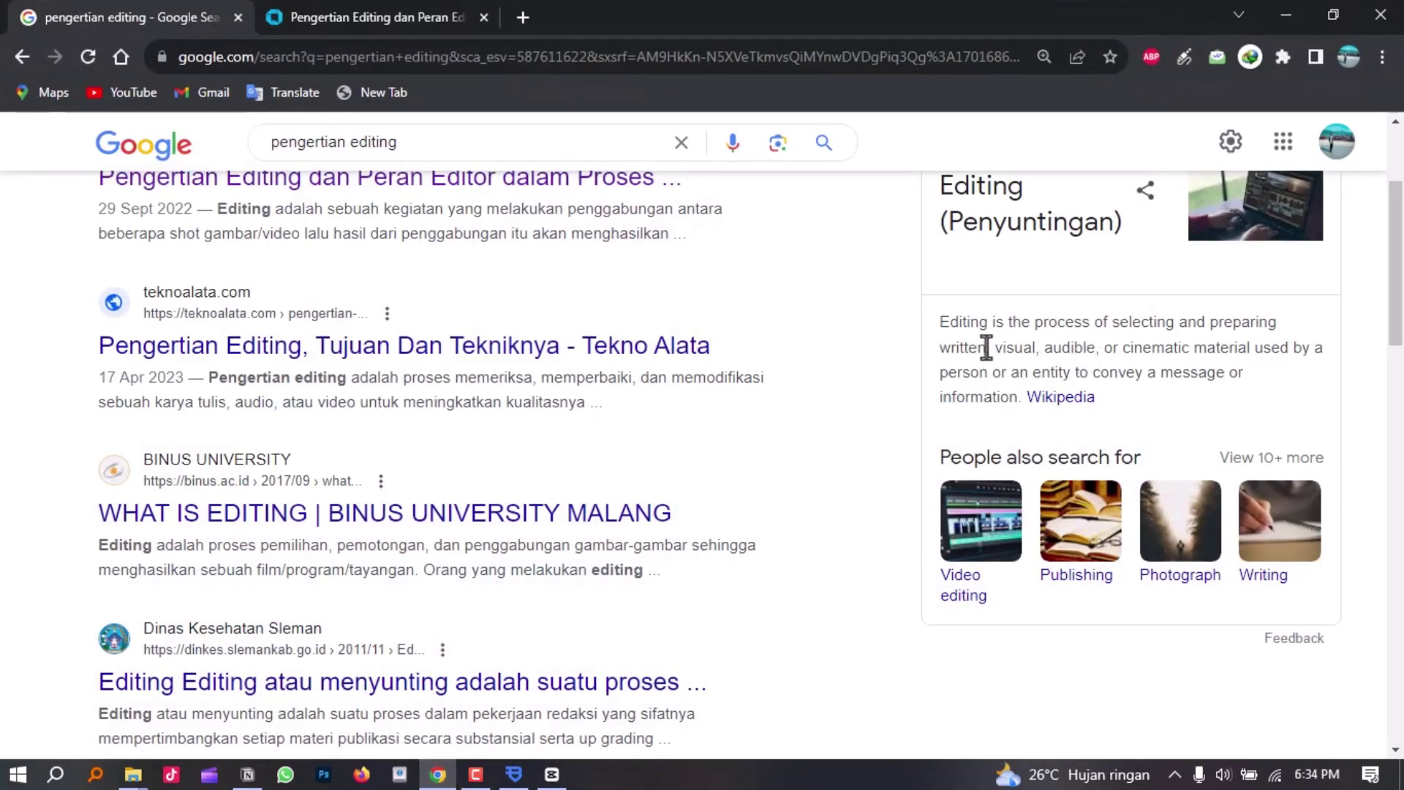
left_click_drag(939, 322, 1019, 398)
key("ctrl+c")
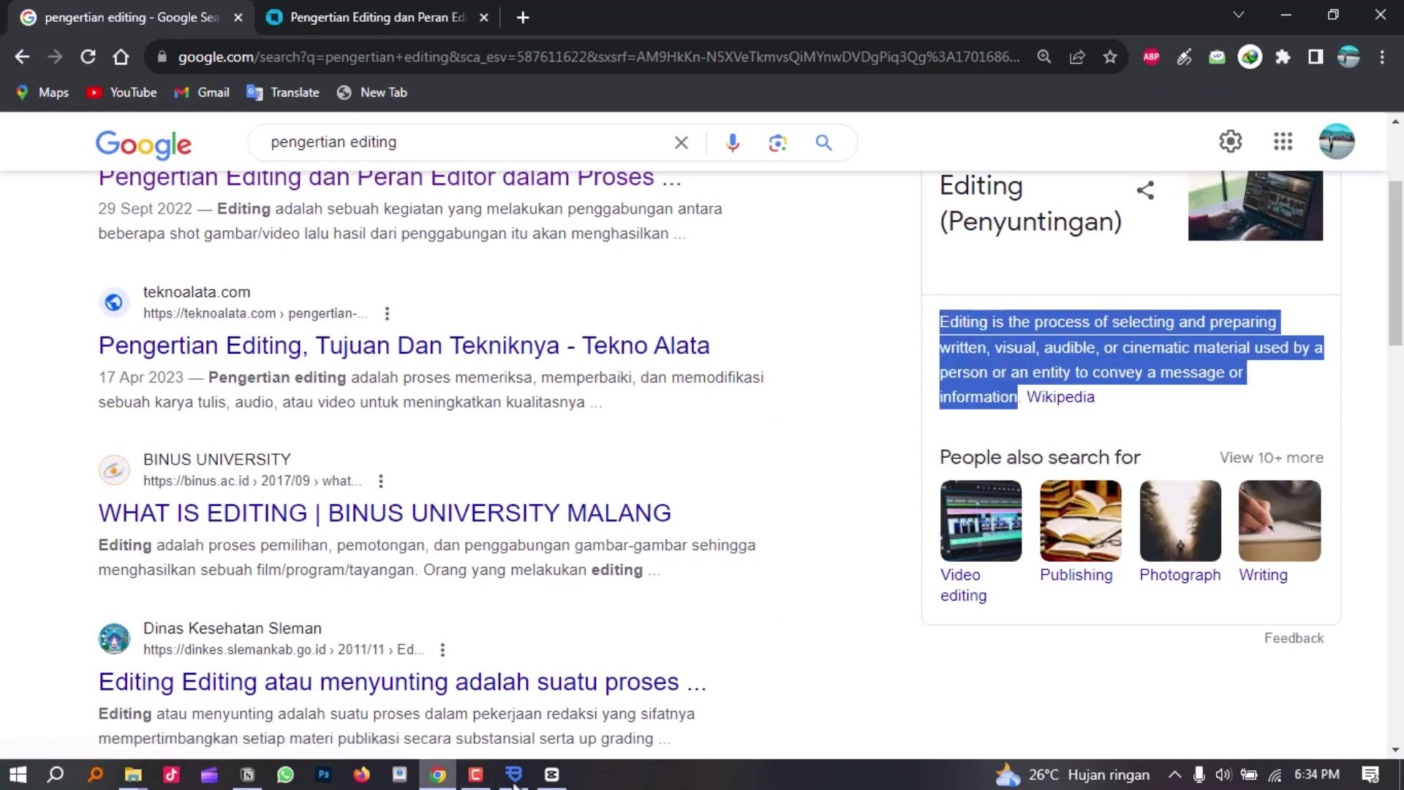
- Switch back to CapCut and replace the default text with the copied definition of editing
left_click(552, 774)
left_click_drag(1131, 173, 1000, 167)
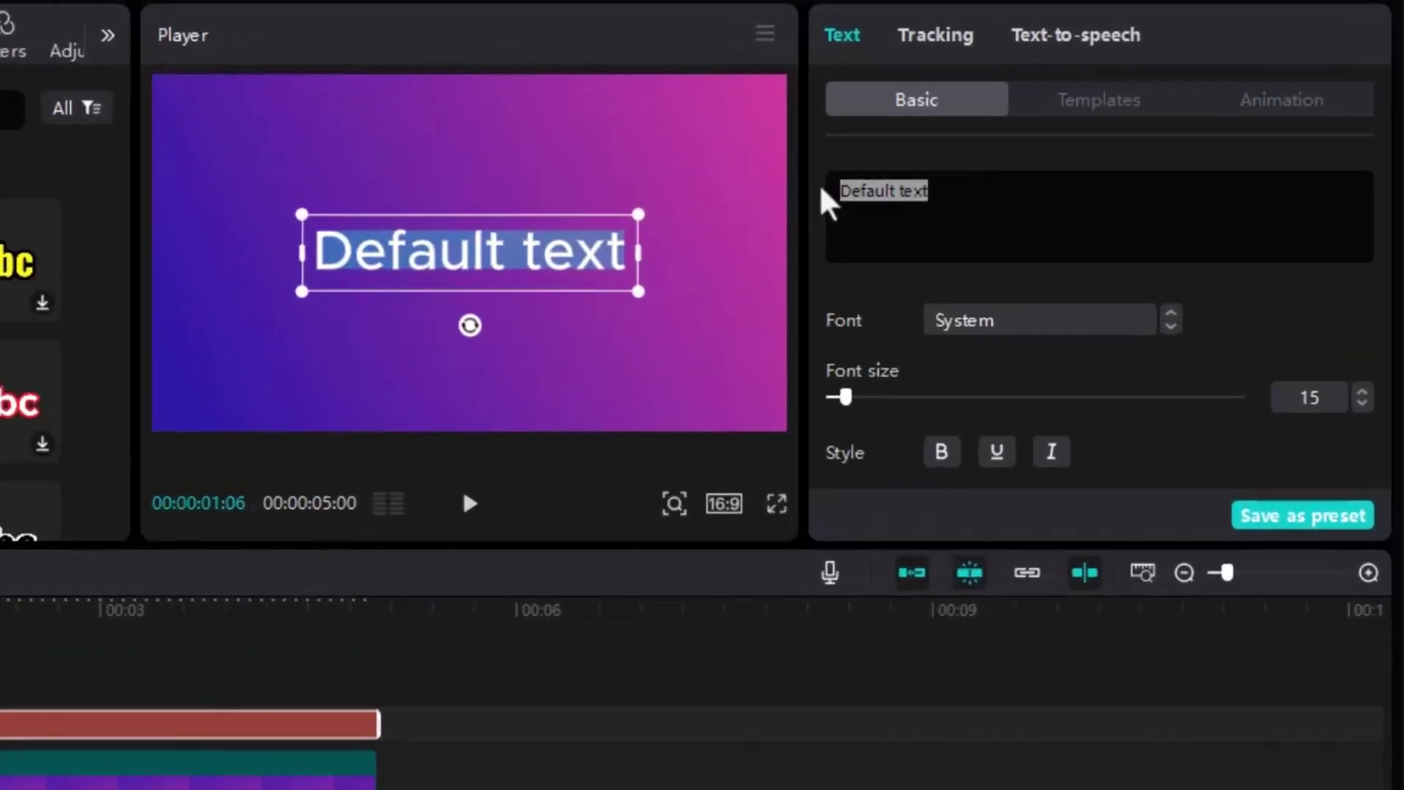
key("ctrl+v")
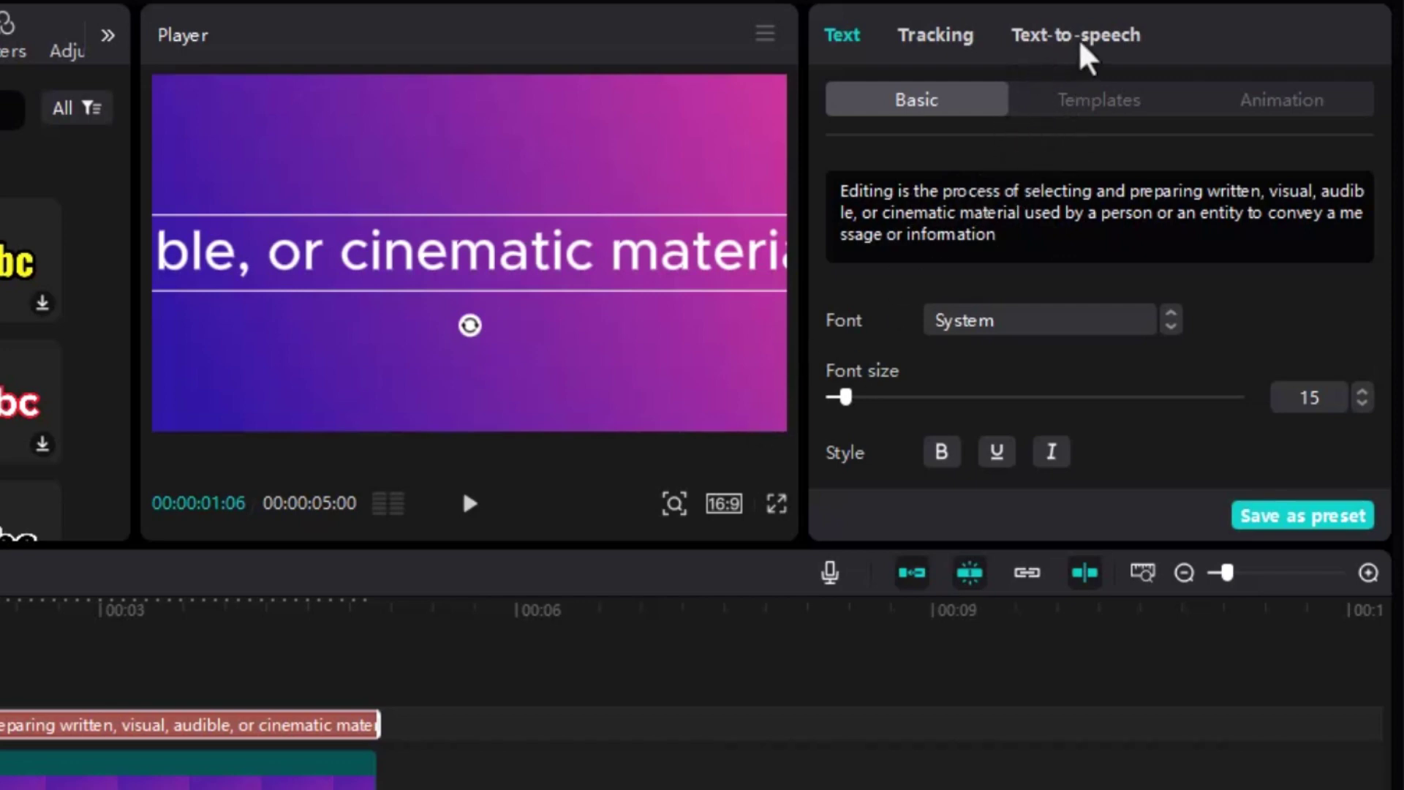
- Browse the full range of text-to-speech voices for the text clip, including which ones are marked Pro
left_click(1088, 57)
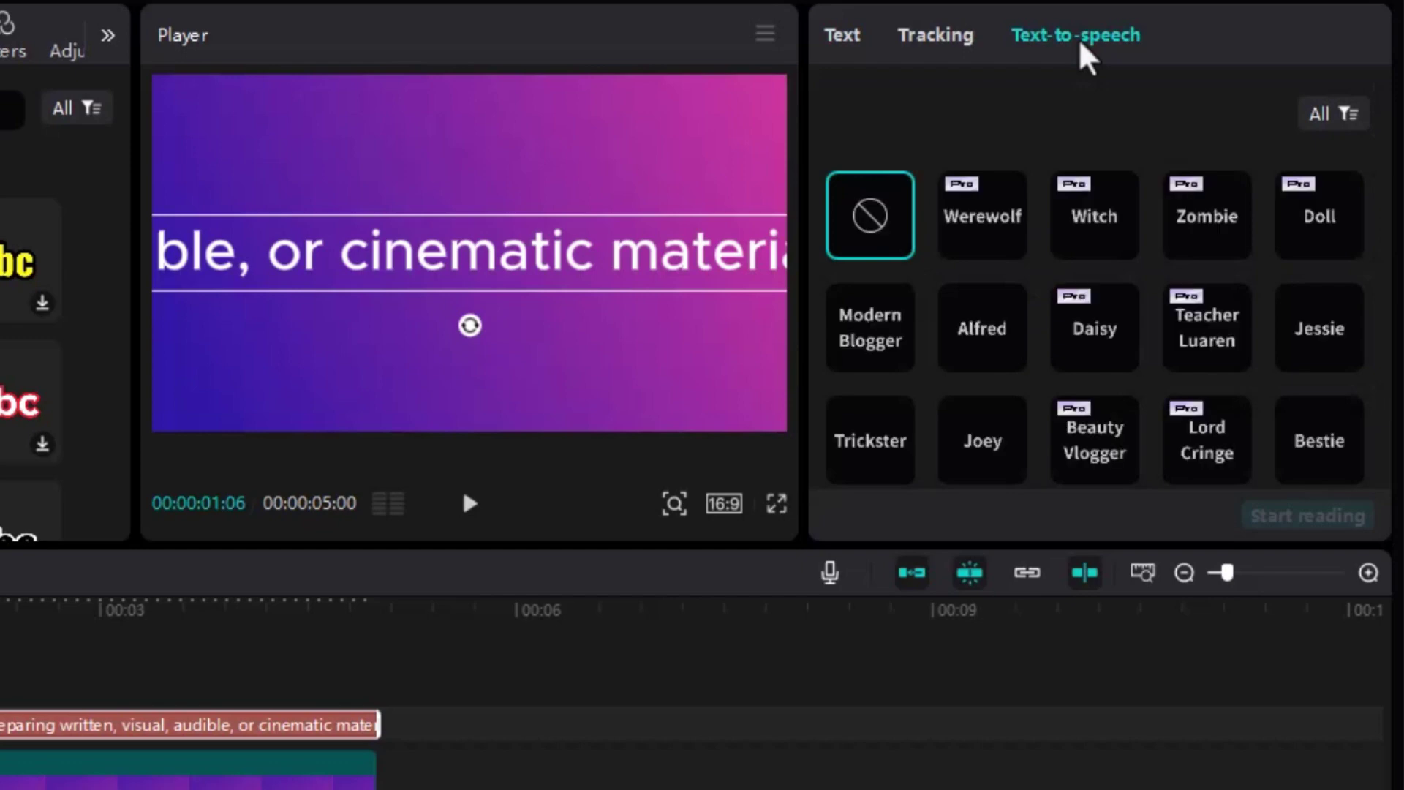
scroll(1207, 304, "down", 5)
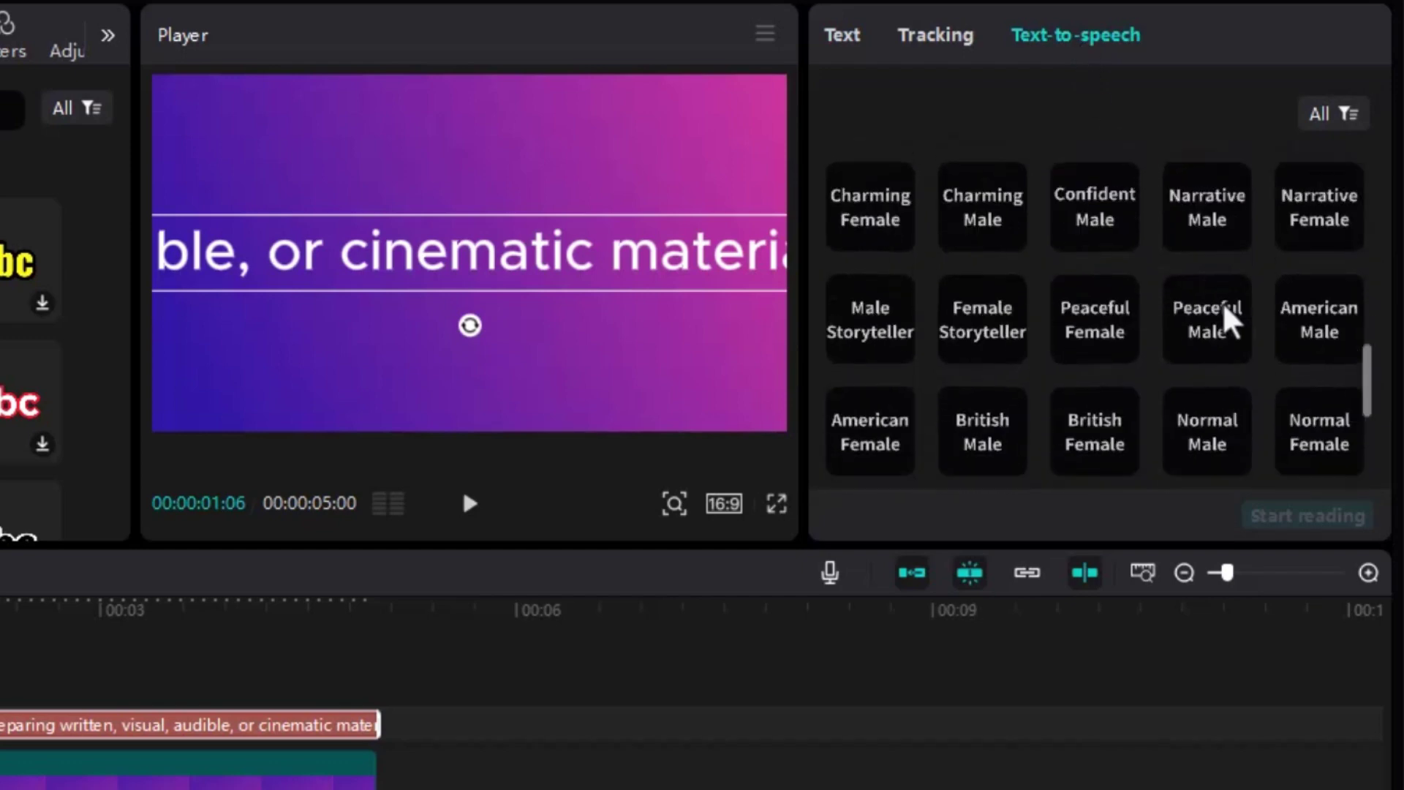
scroll(1229, 322, "down", 5)
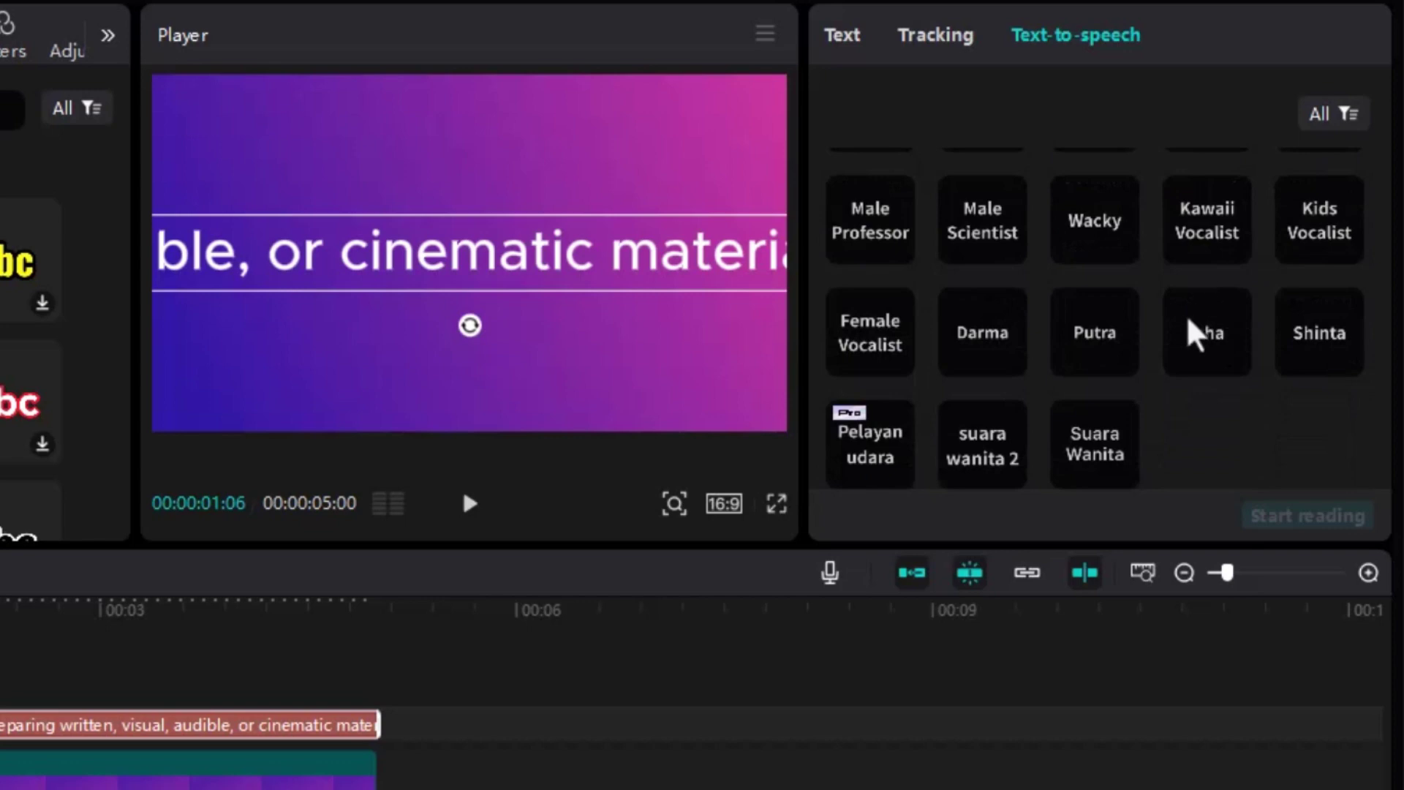
scroll(1193, 335, "up", 10)
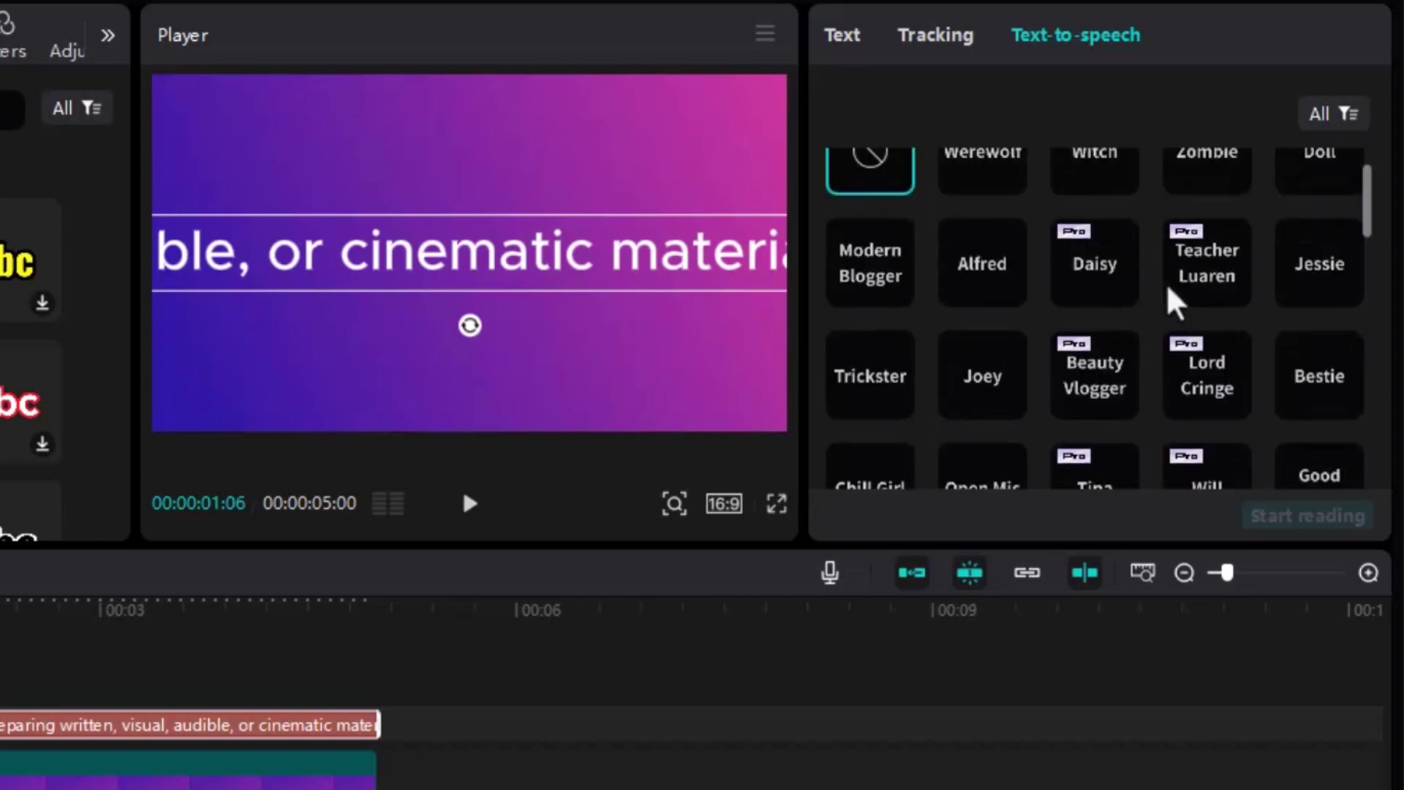
scroll(1172, 295, "up", 1)
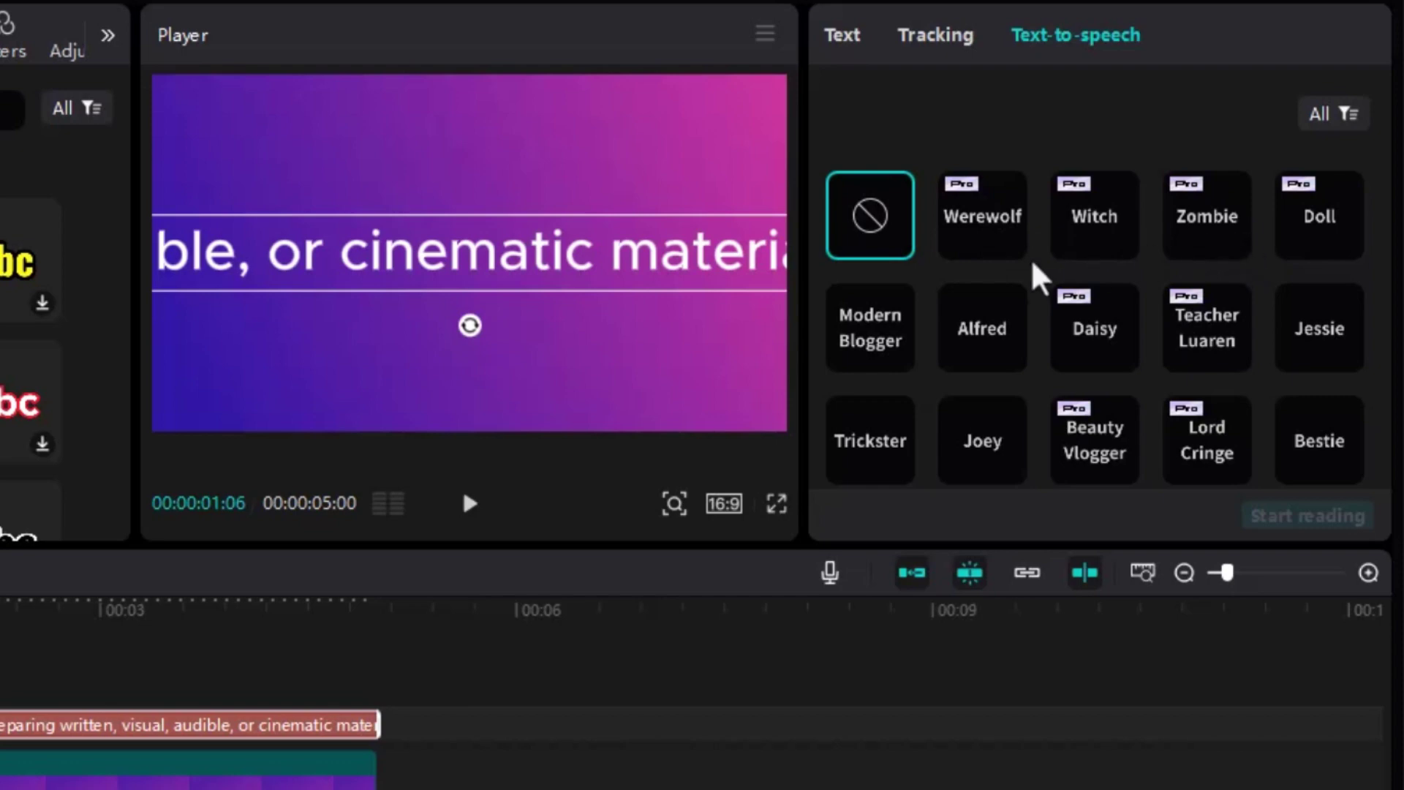
scroll(1017, 293, "down", 2)
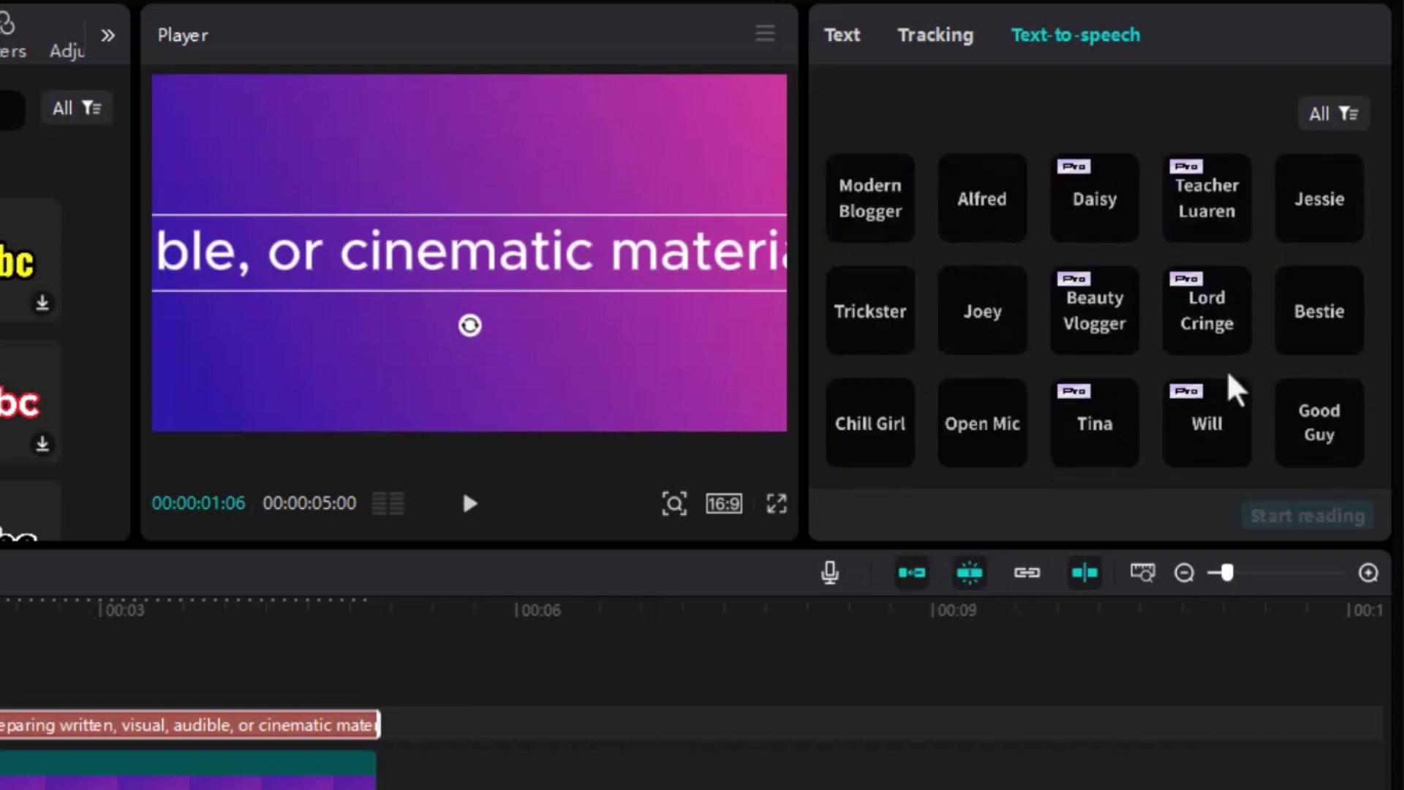
scroll(1229, 351, "up", 2)
scroll(1238, 351, "down", 2)
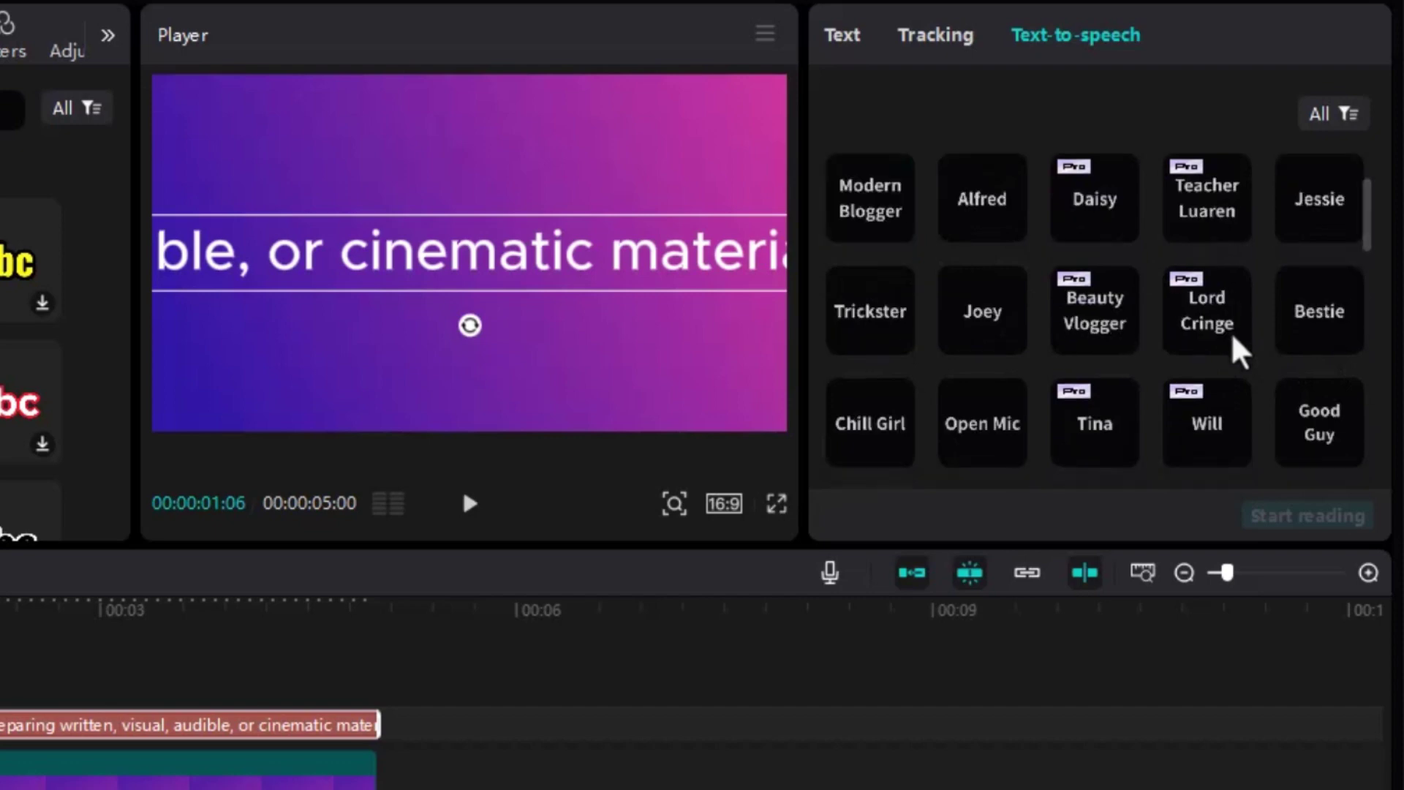
scroll(1232, 362, "down", 8)
scroll(1229, 374, "up", 4)
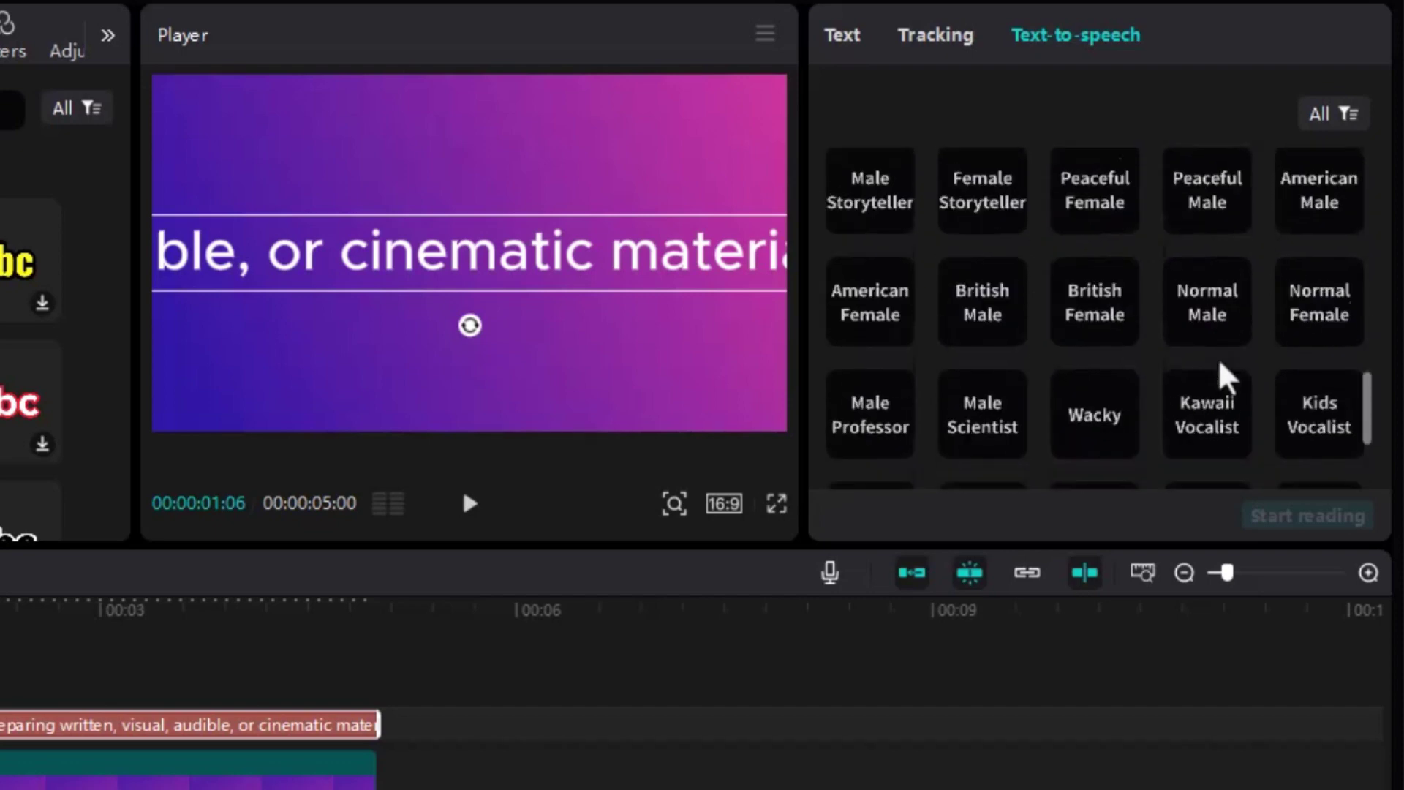
scroll(1228, 375, "down", 5)
scroll(1219, 365, "up", 10)
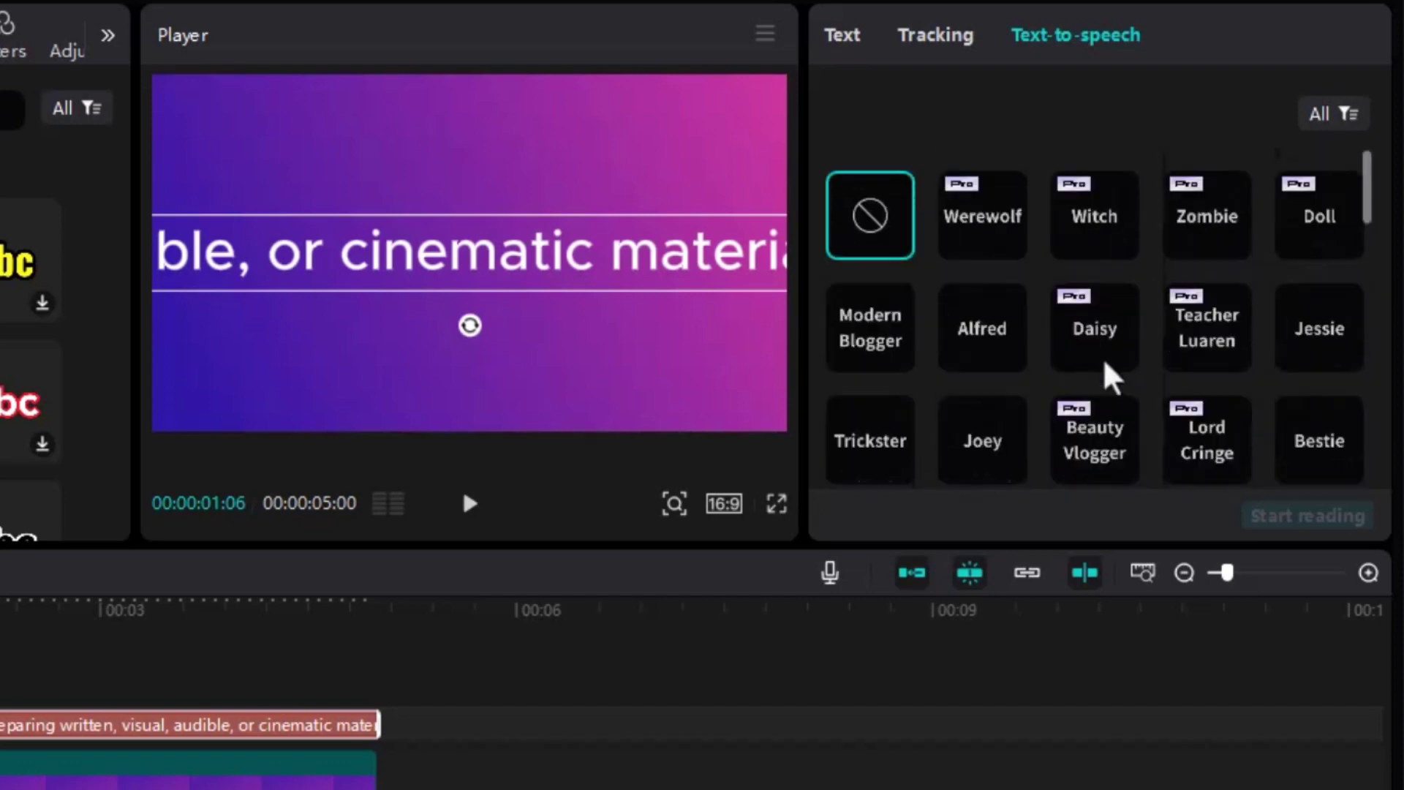
- Generate a text-to-speech reading of the text clip with the Trickster voice
left_click(896, 467)
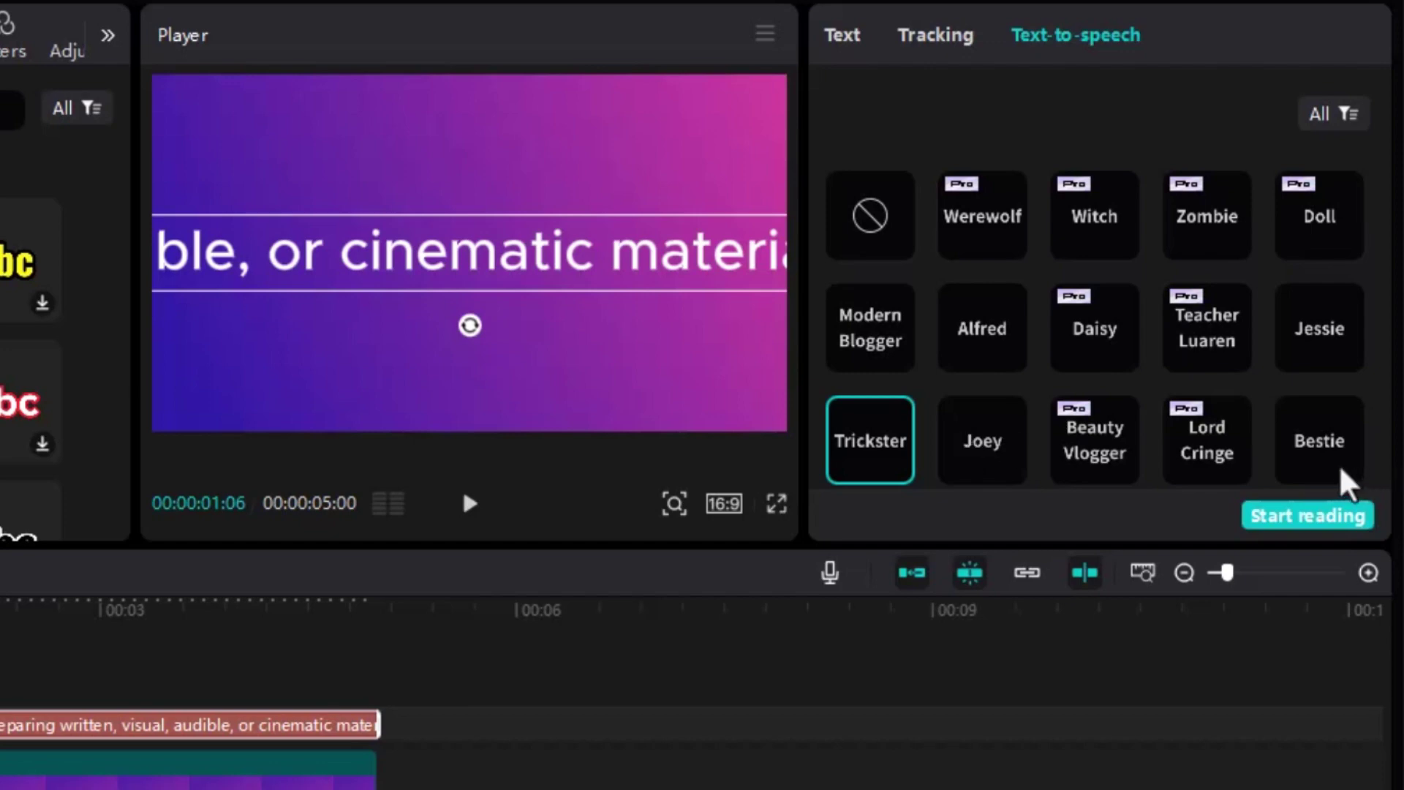
left_click(1292, 516)
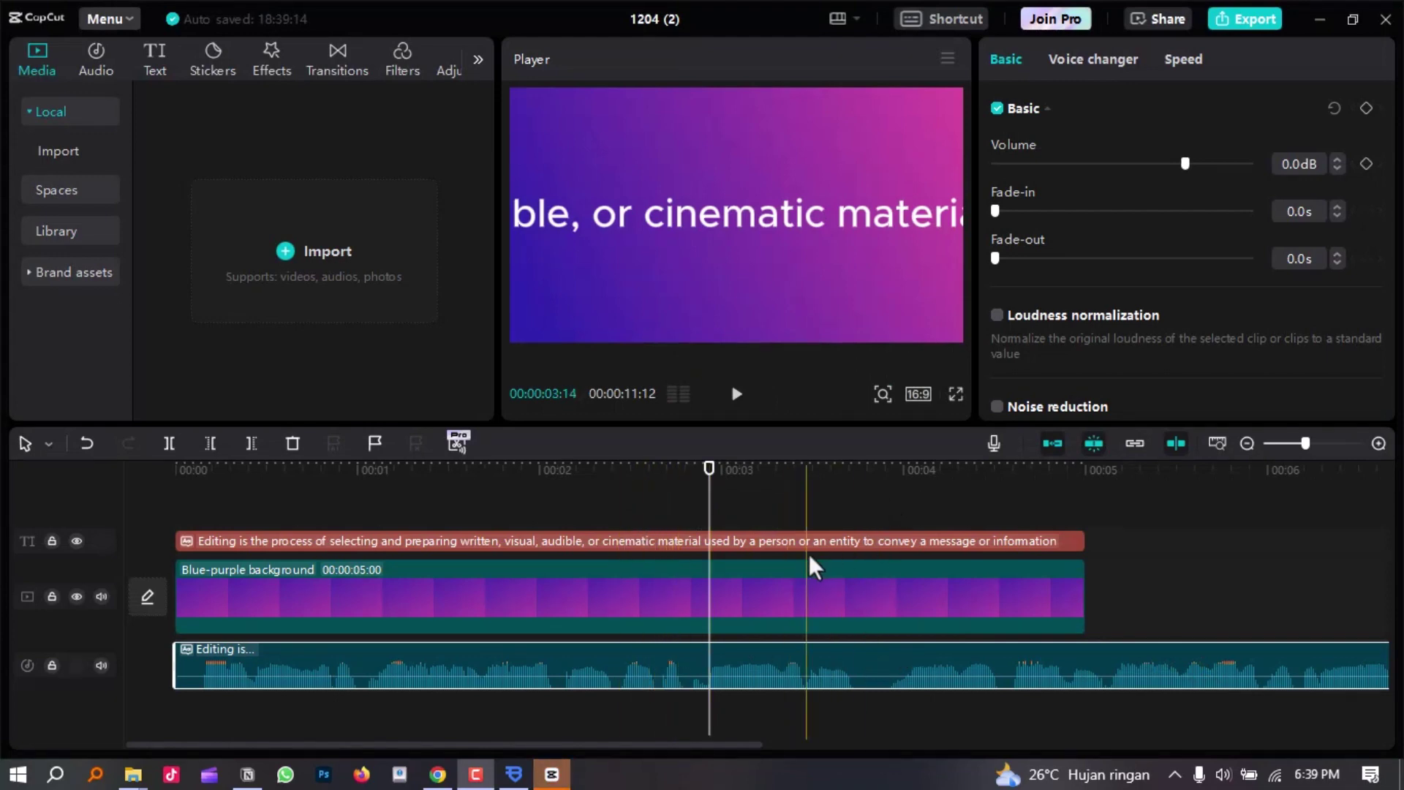
- Extend the blue-purple background and the text clip to end with the speech audio at 00:00:11:12
scroll(819, 560, "down", 5)
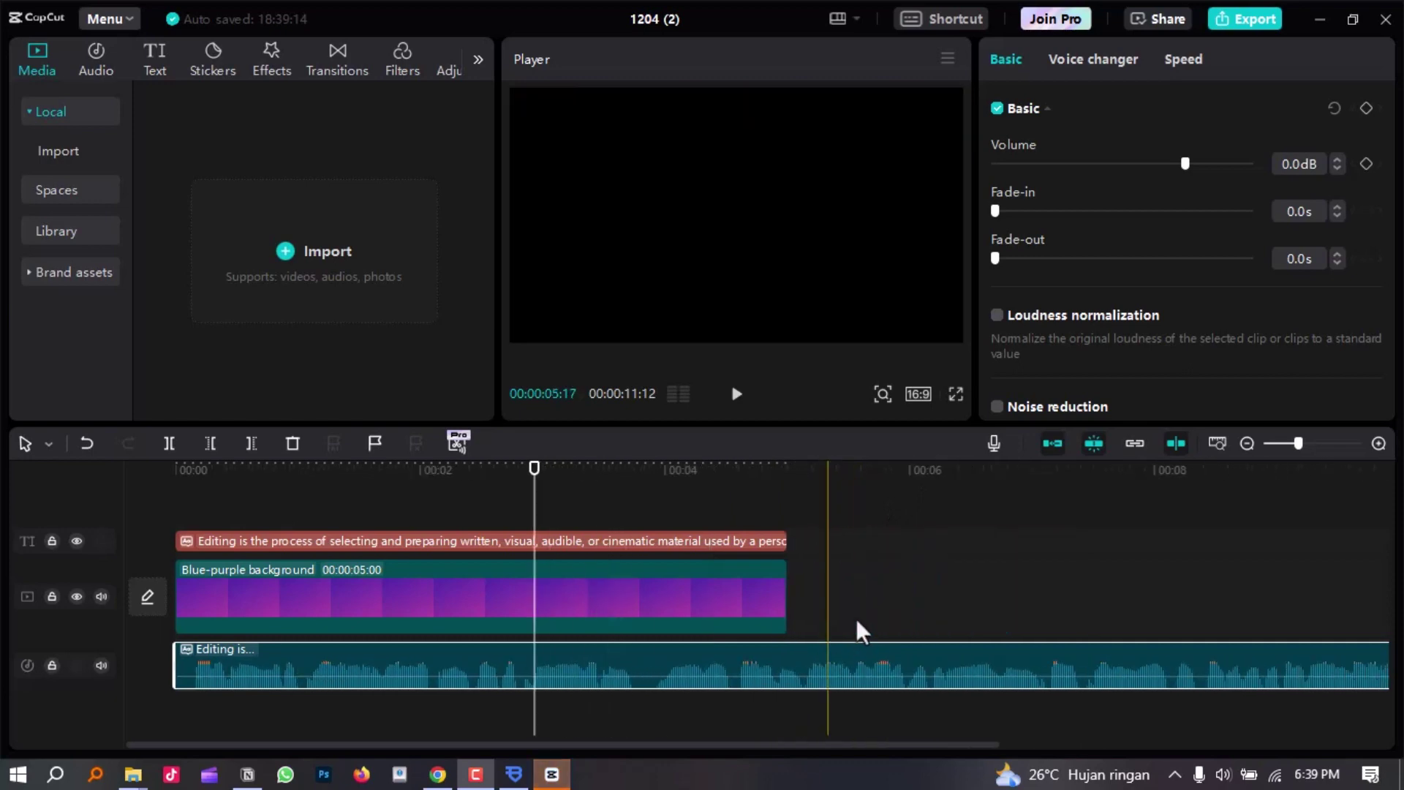
scroll(805, 638, "down", 2)
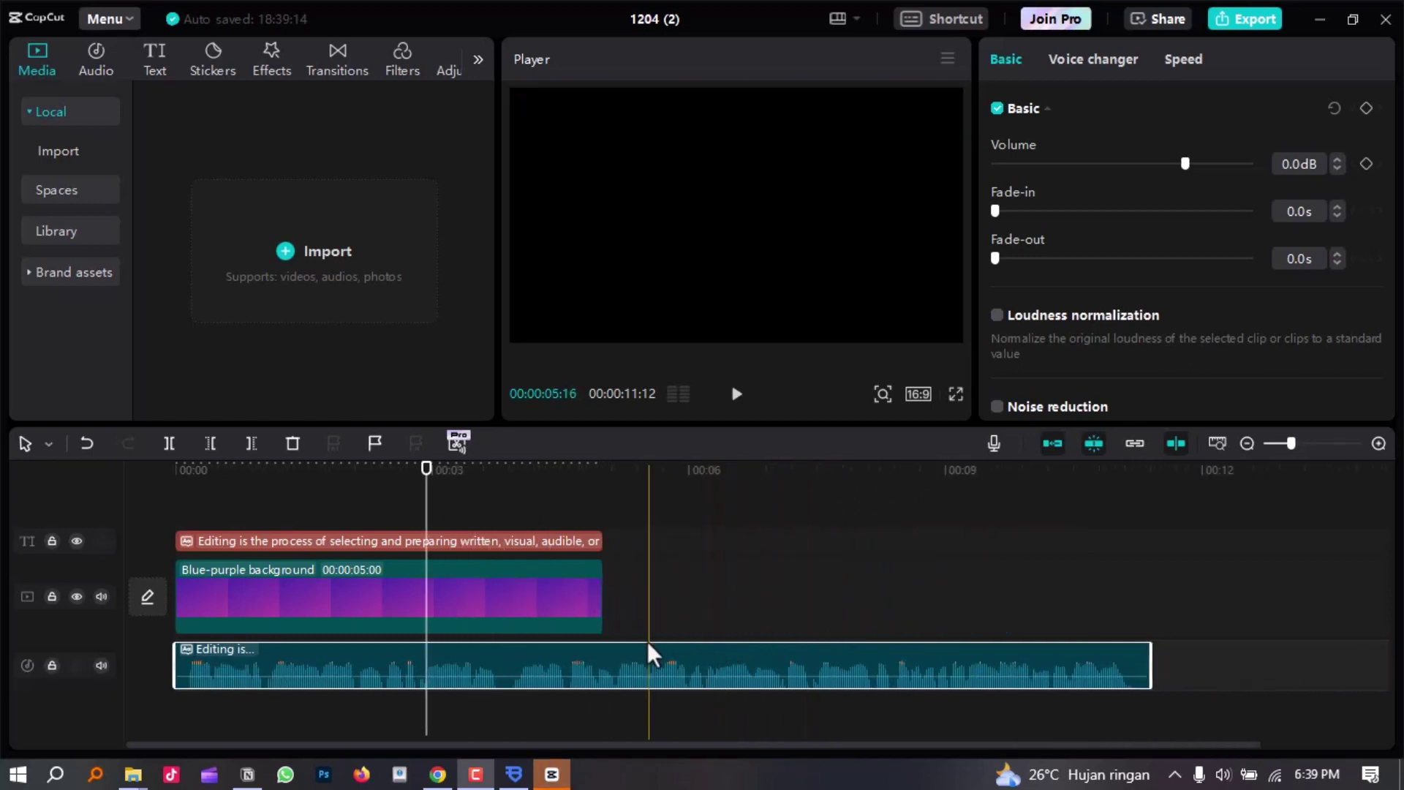
scroll(645, 645, "down", 1)
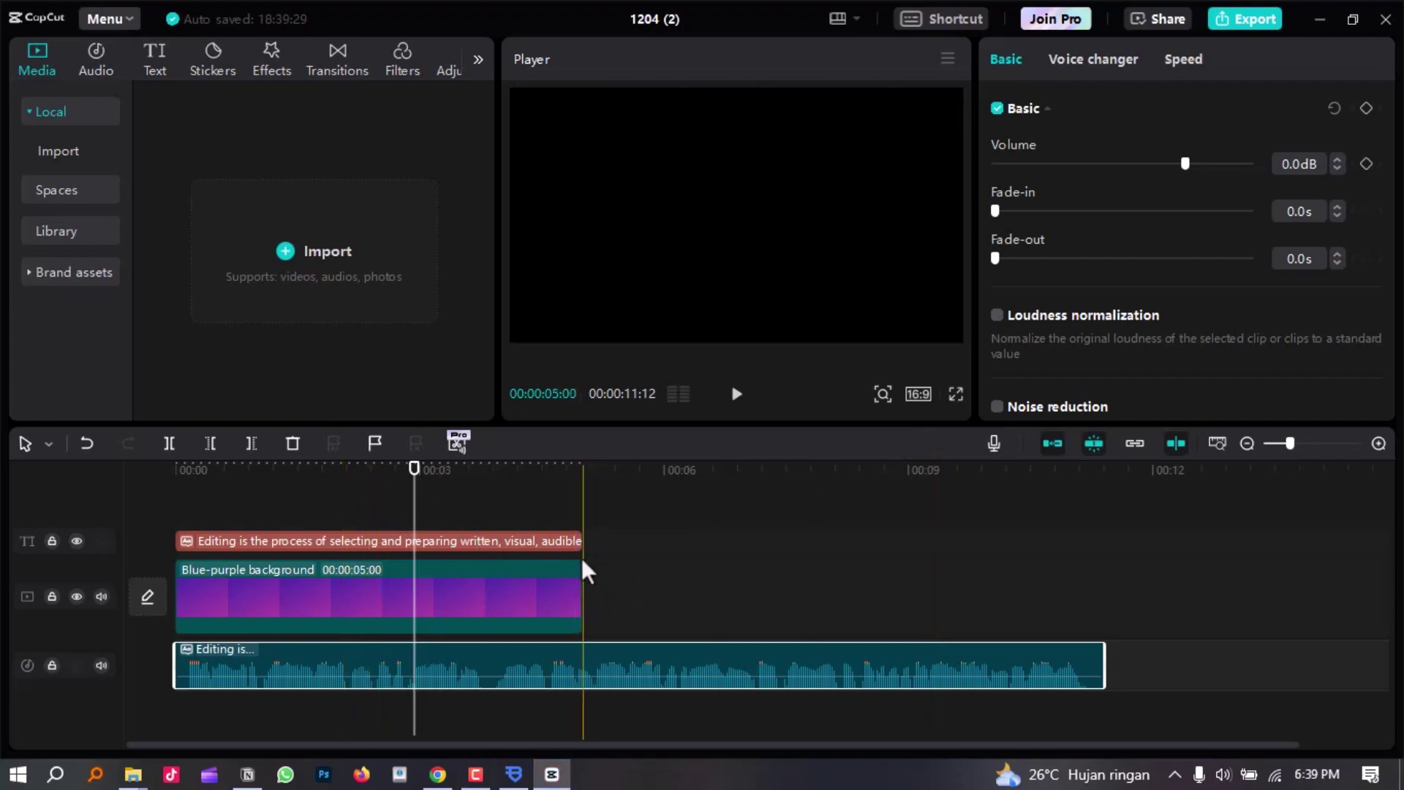
left_click_drag(580, 574, 1102, 569)
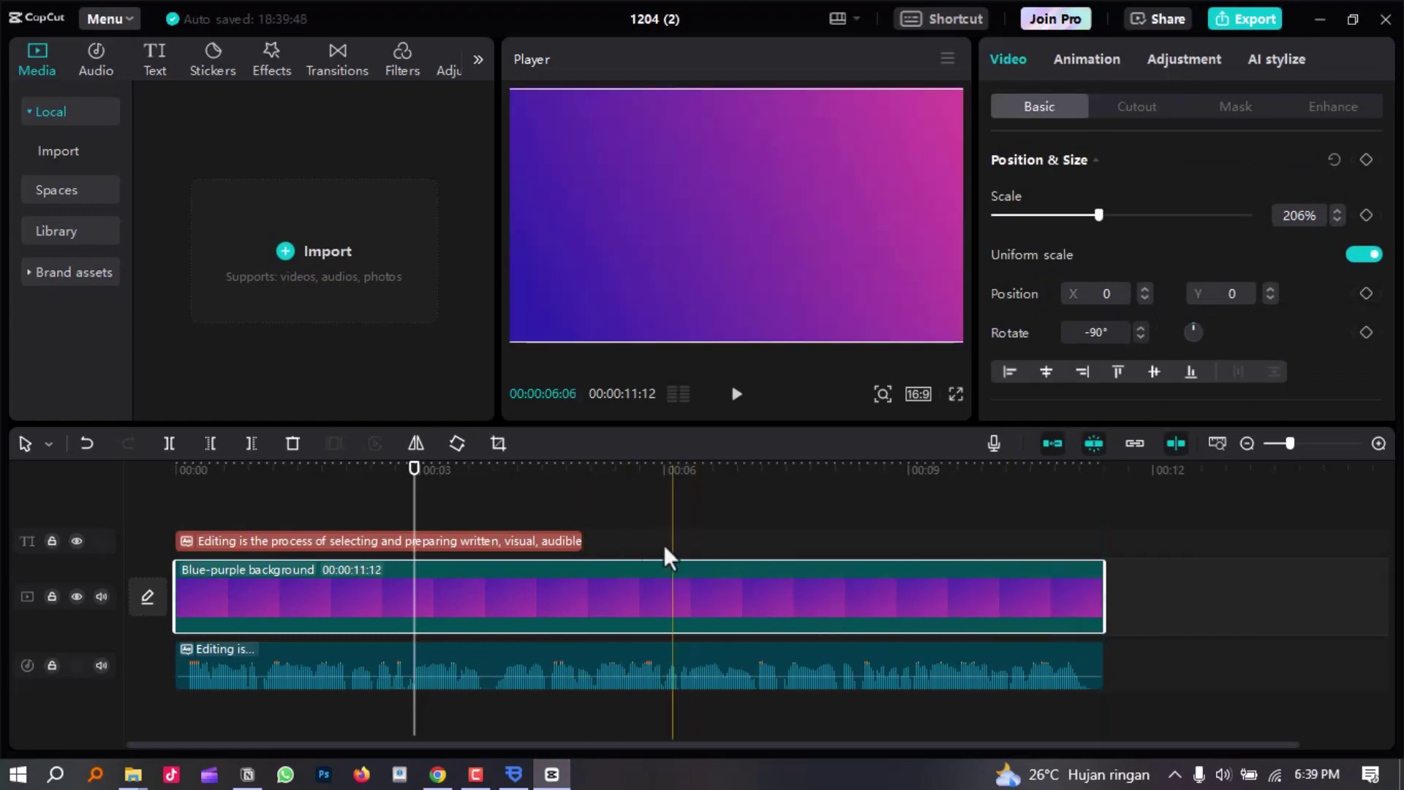
left_click_drag(583, 540, 939, 540)
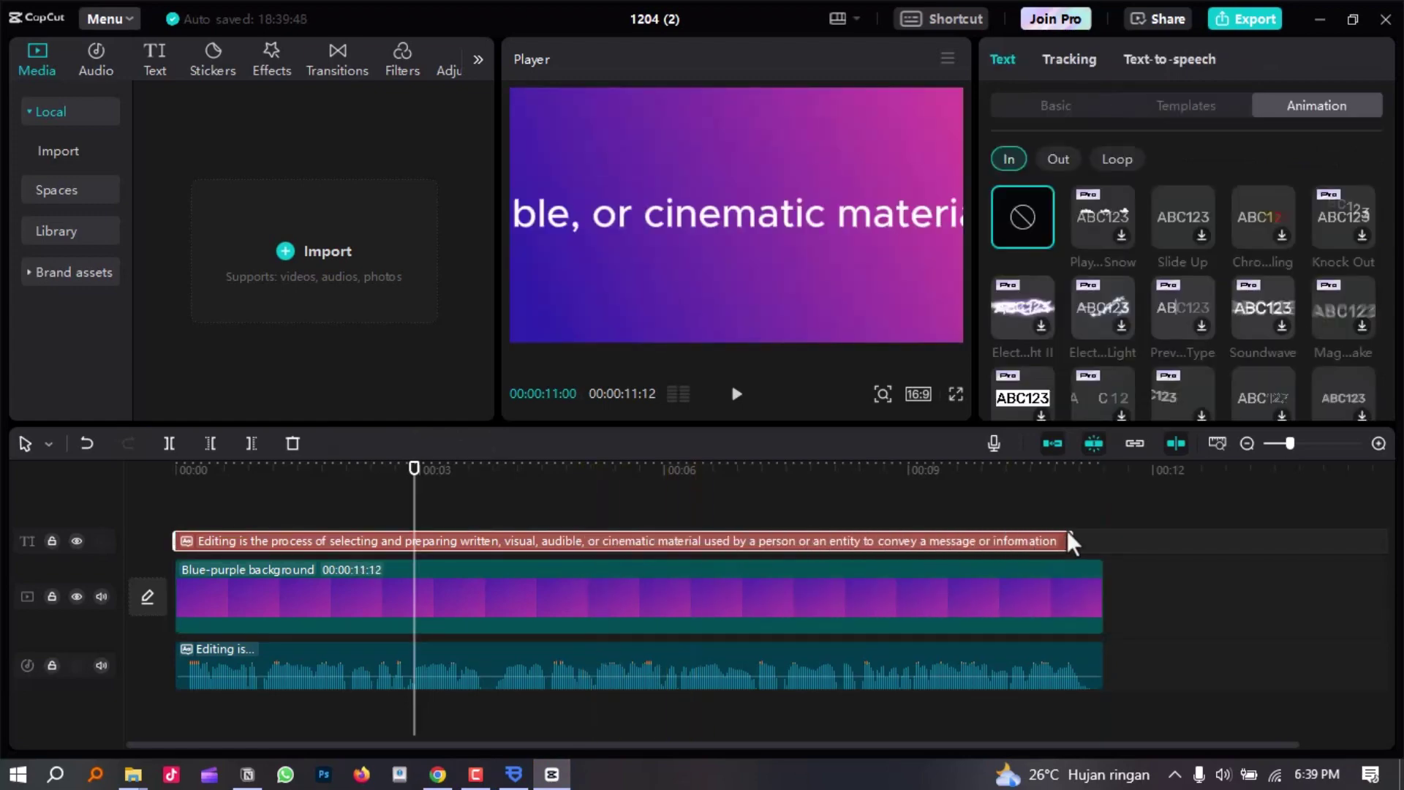
left_click_drag(1091, 531, 1096, 531)
left_click(1004, 555)
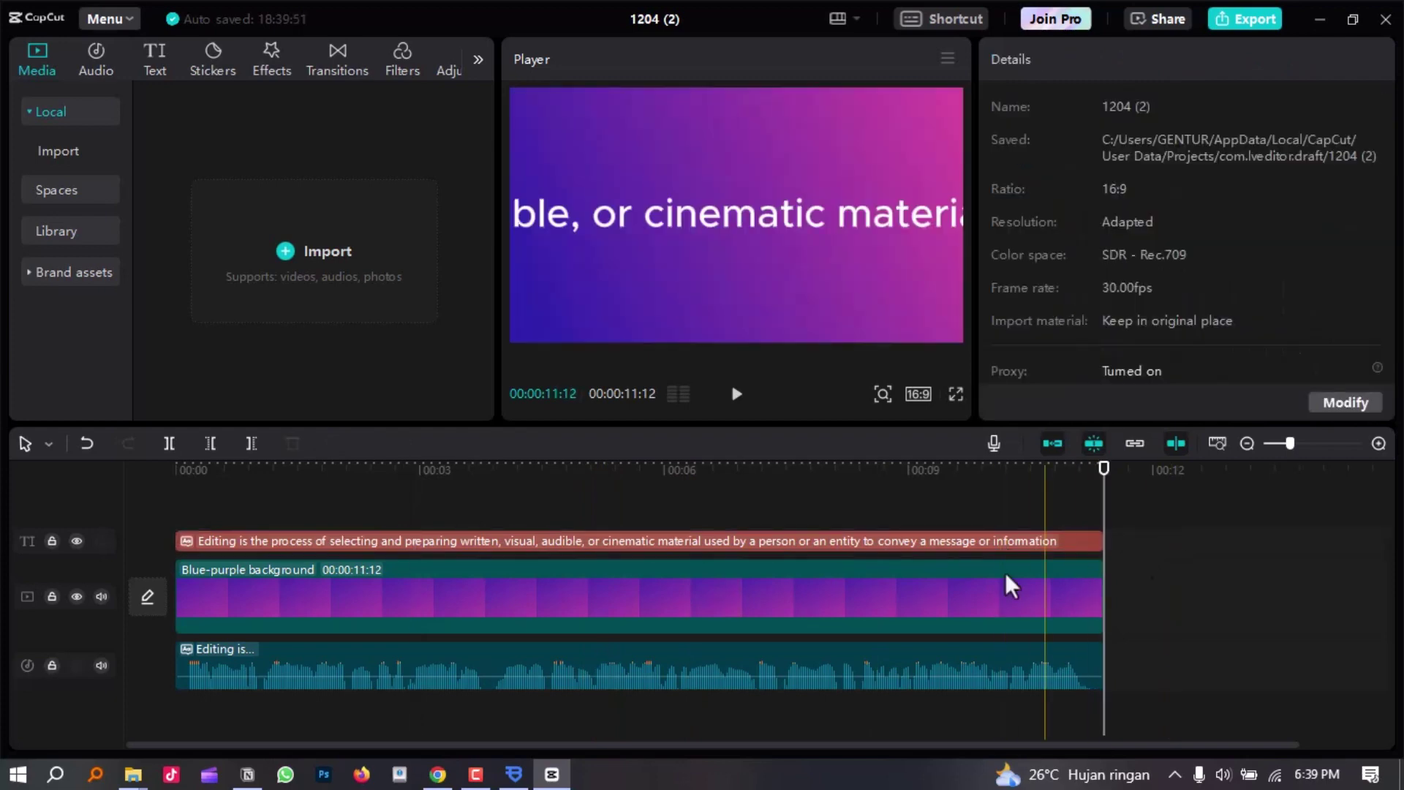
- Delete the generated speech audio clip from the timeline
left_click(734, 655)
key("Delete")
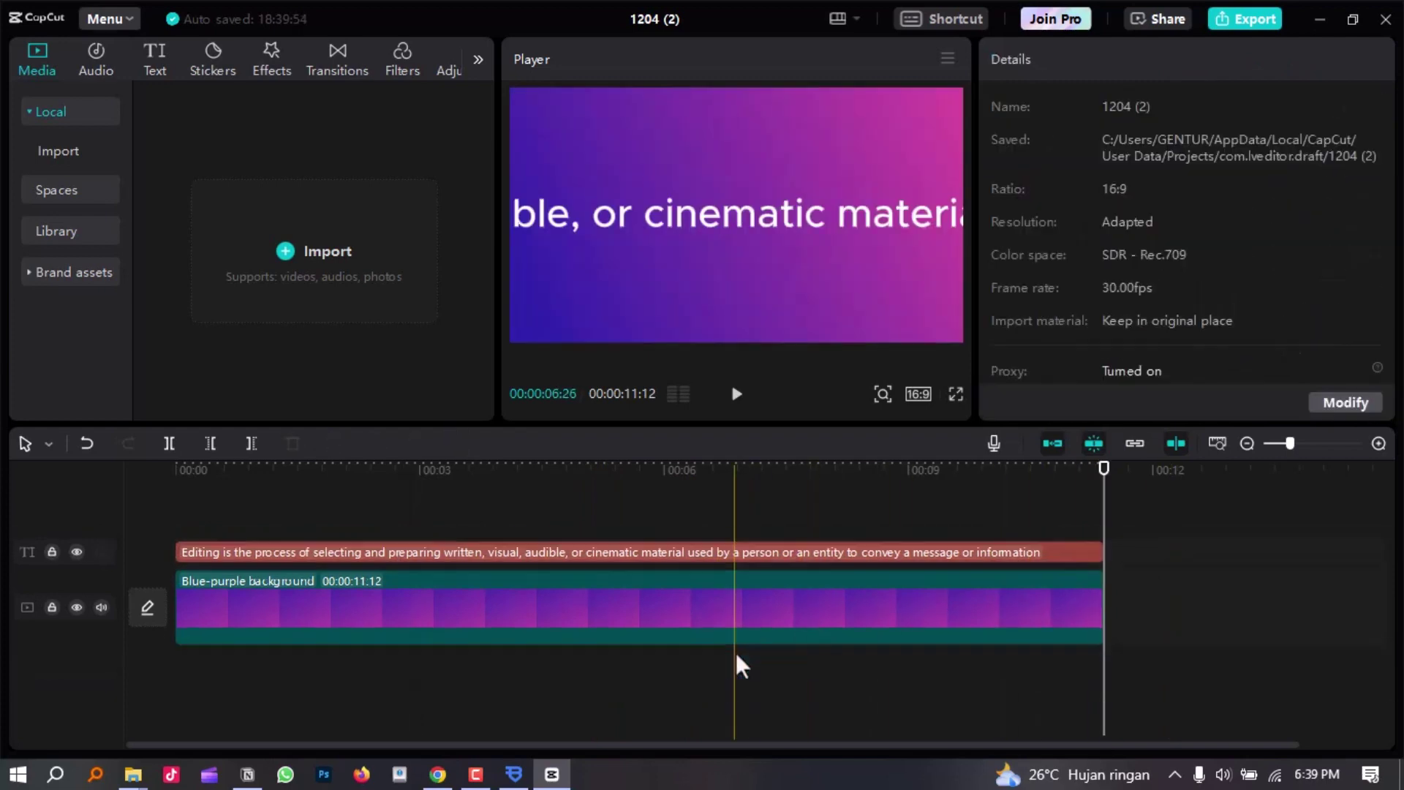
- Preview the American Female, American Male and British Male text-to-speech voices on the English text clip
left_click(800, 556)
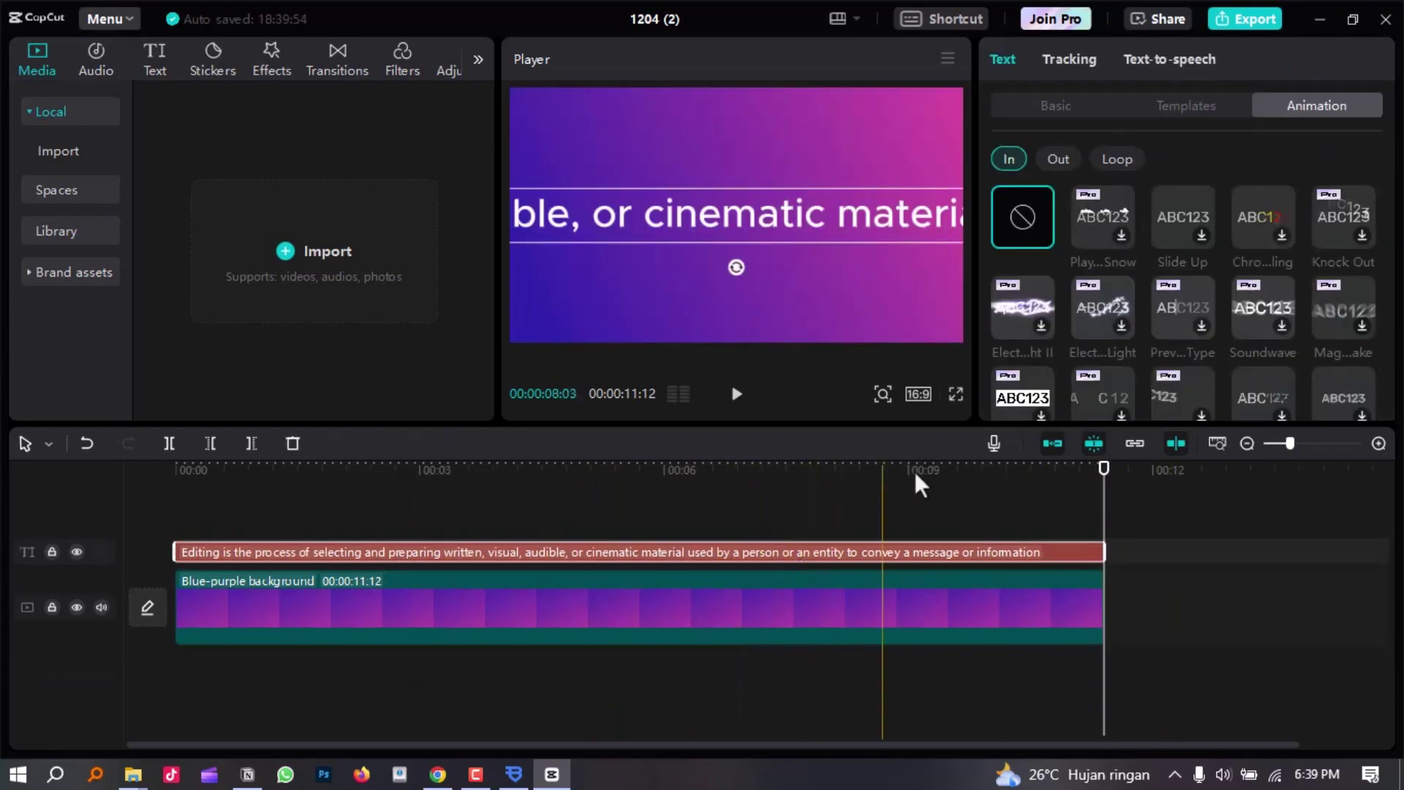
left_click(1178, 57)
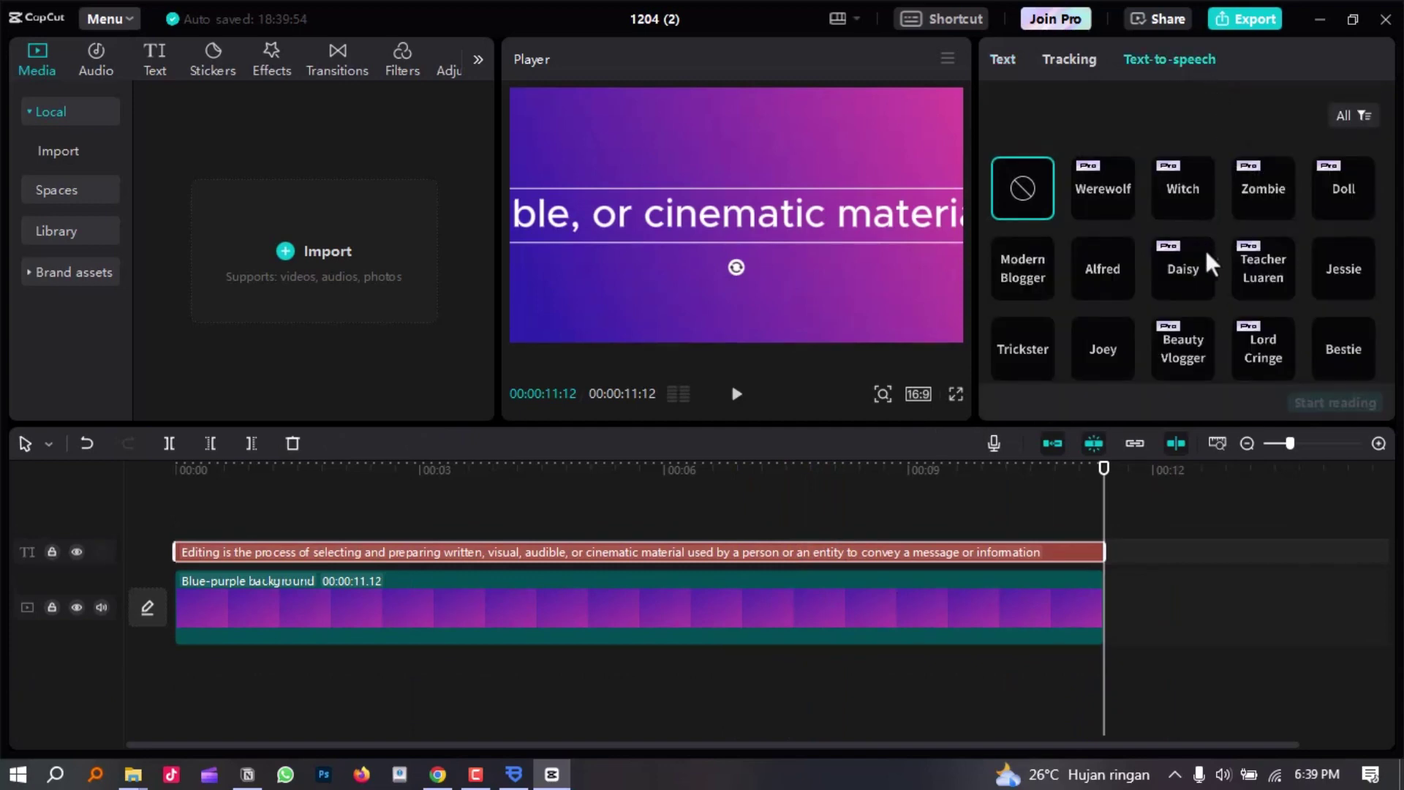
scroll(1248, 281, "down", 5)
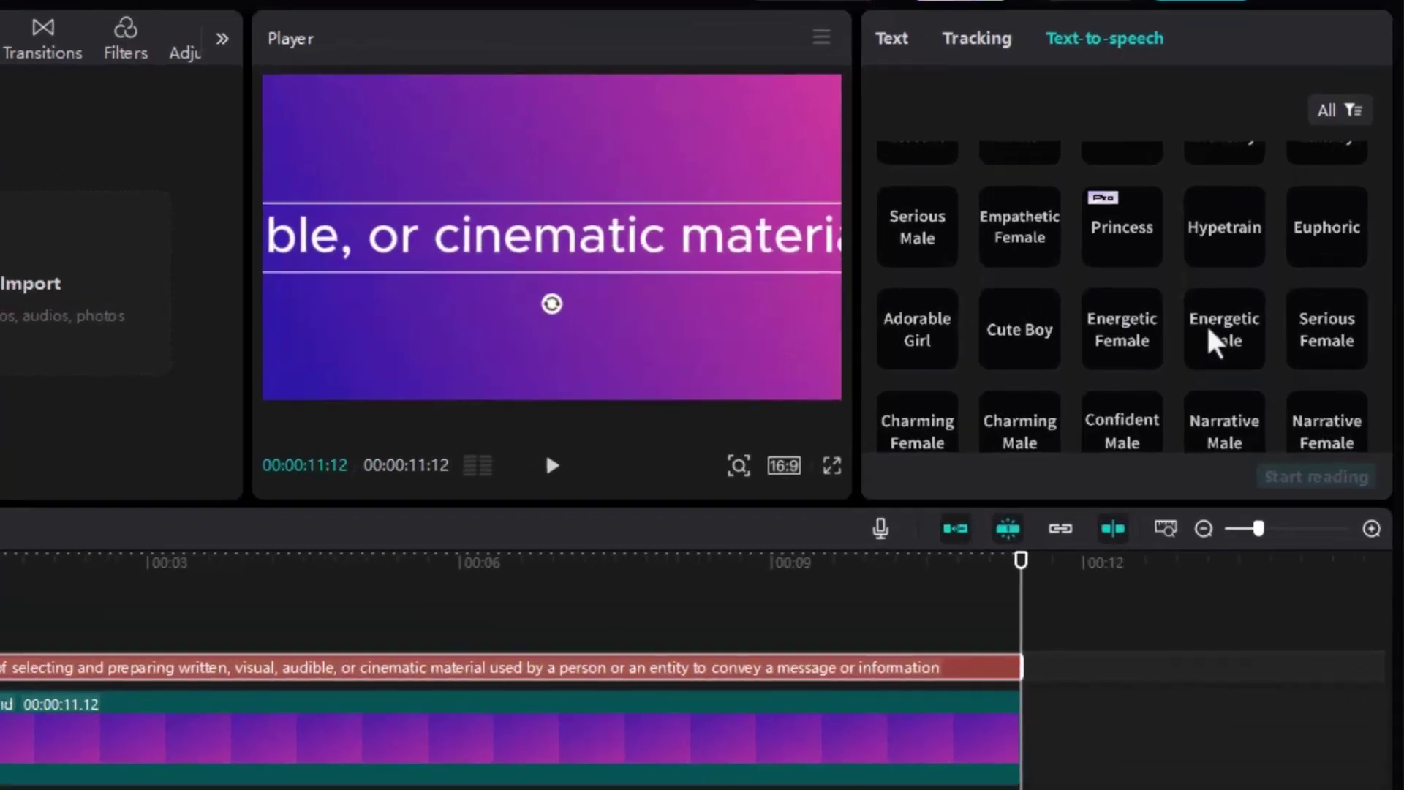
scroll(1190, 345, "down", 3)
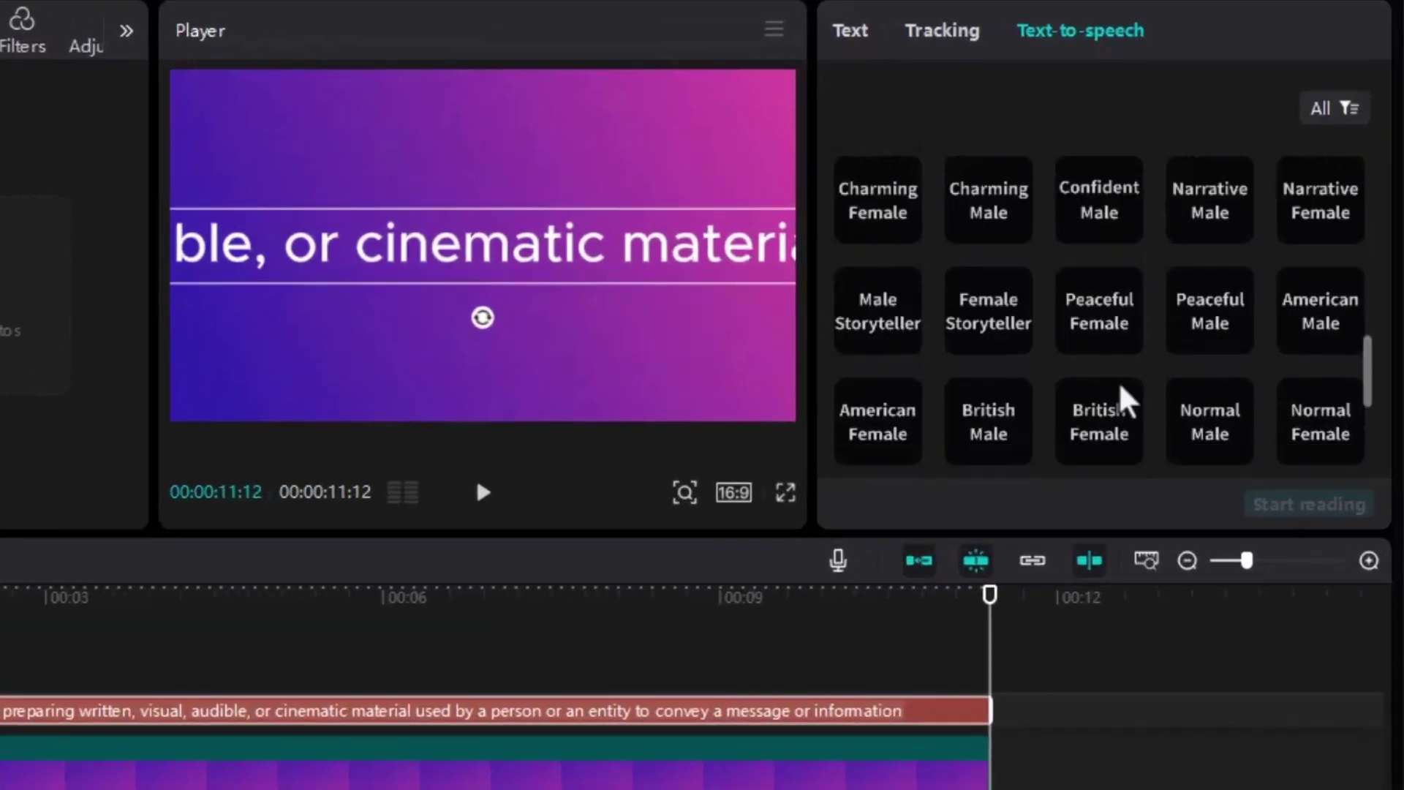
left_click(894, 438)
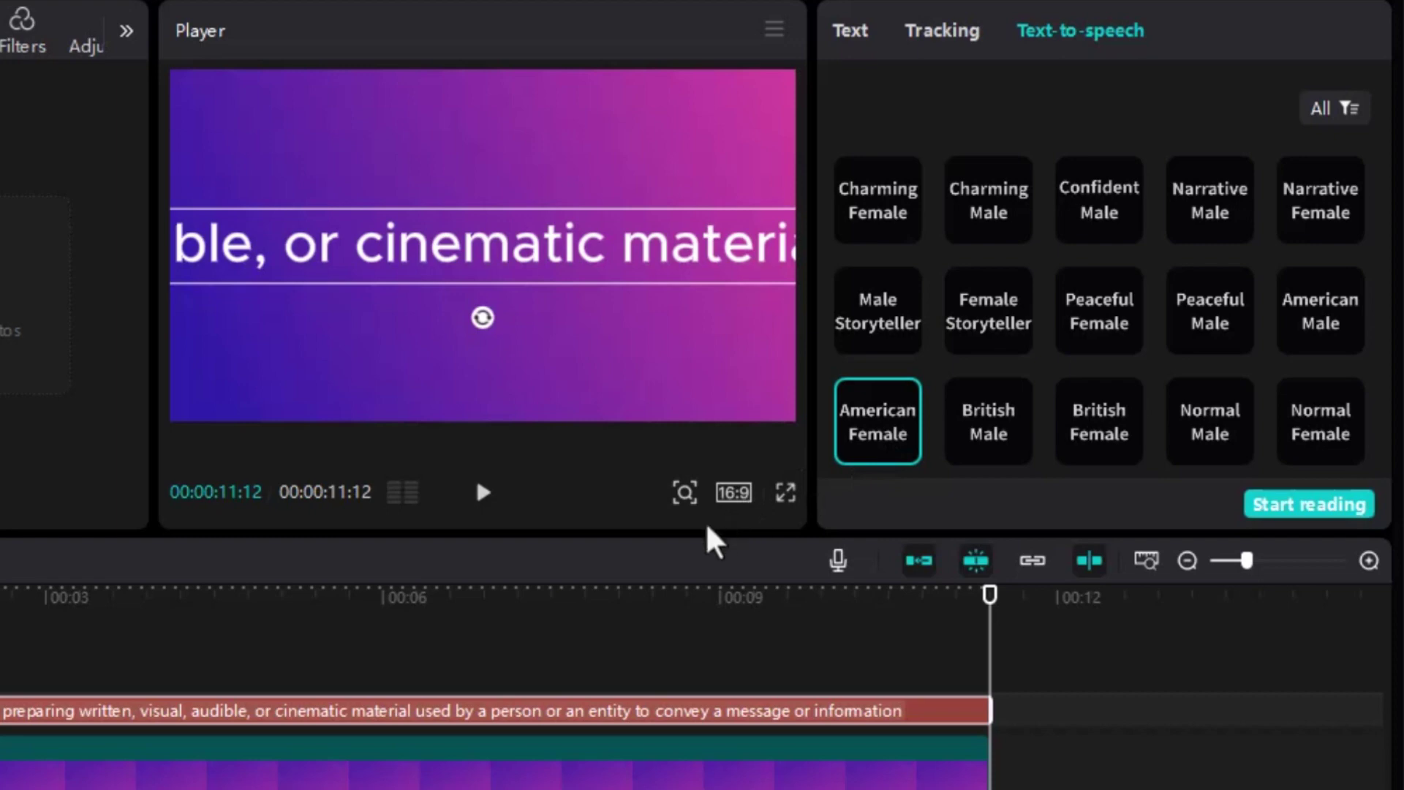
left_click(1313, 321)
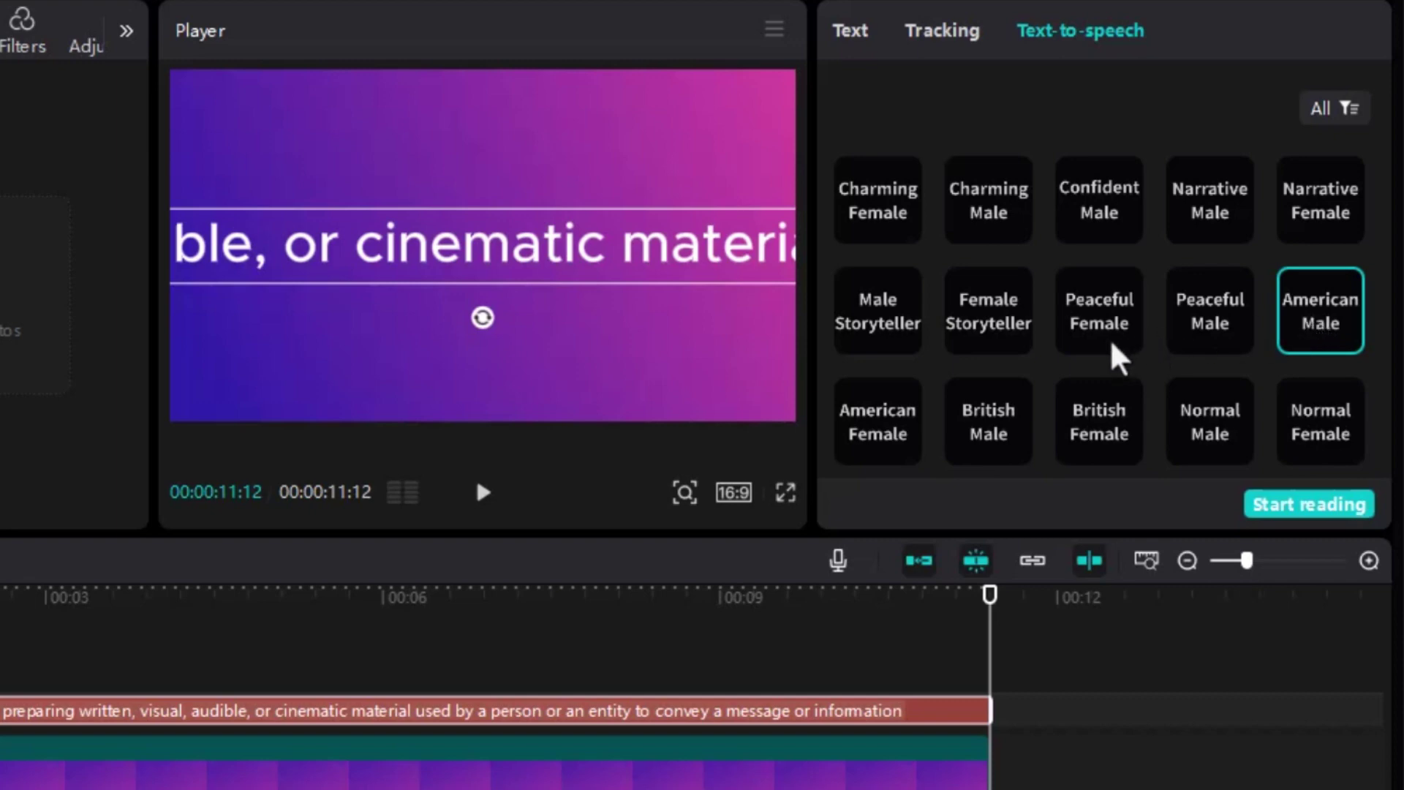
scroll(1075, 355, "down", 2)
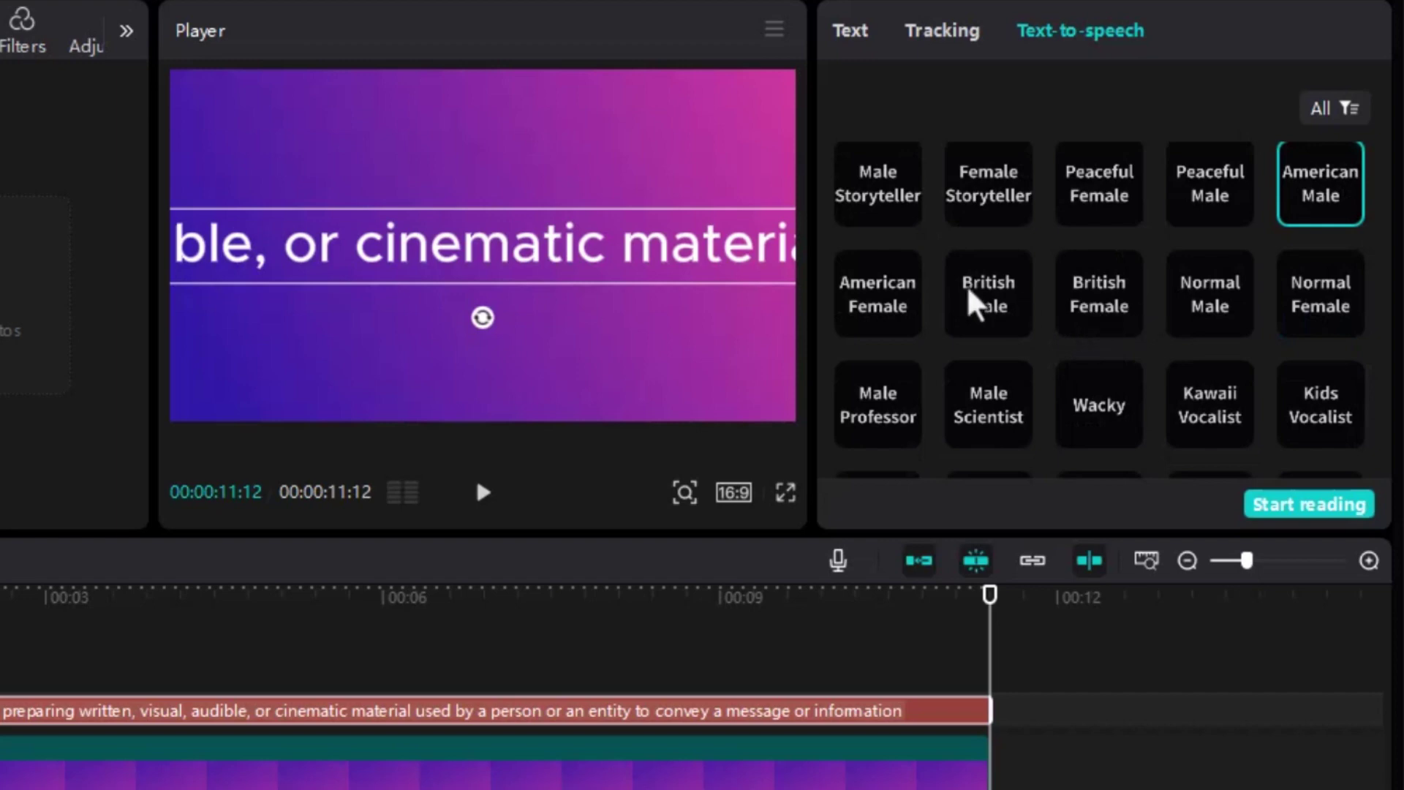
left_click(1002, 304)
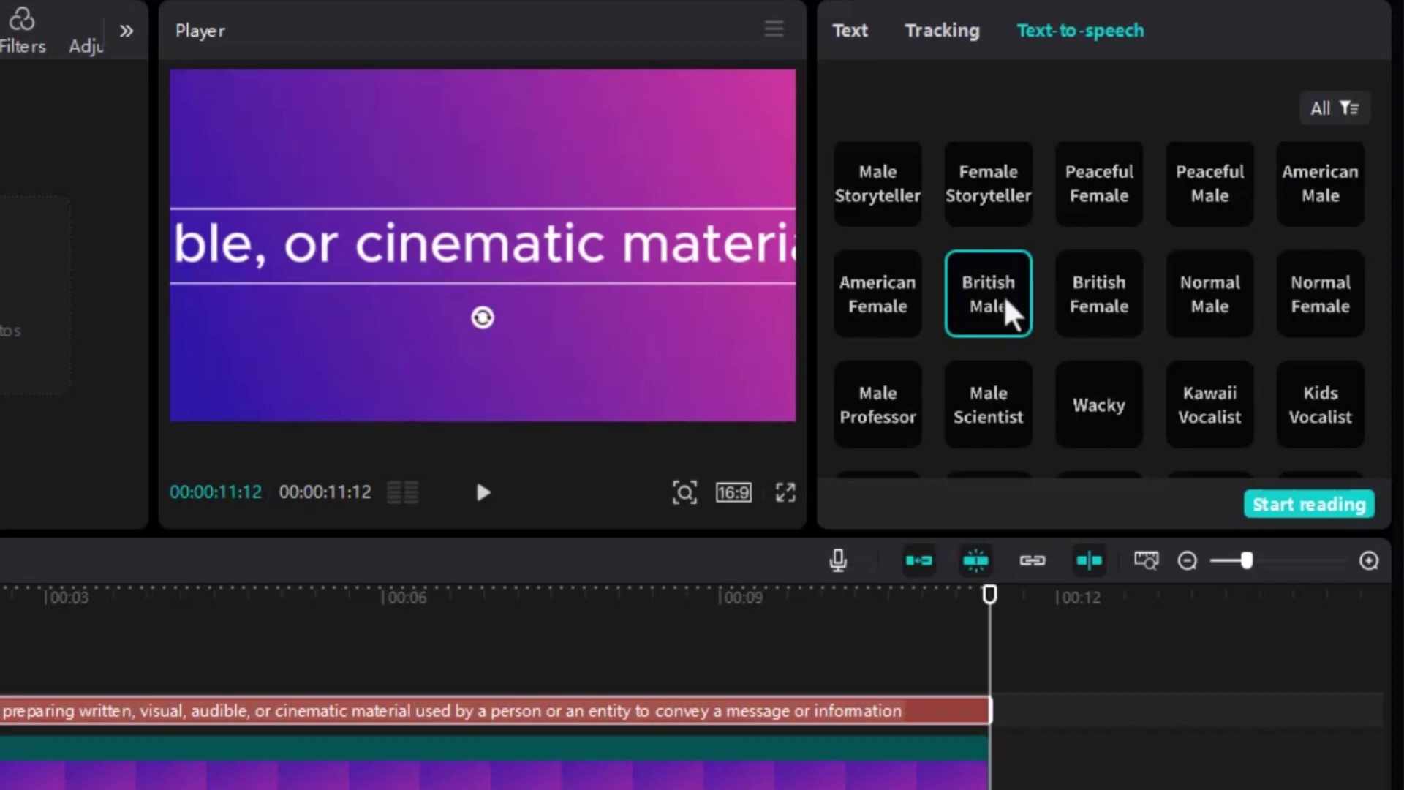
- Preview the Cute Boy text-to-speech voice on the English text clip
scroll(1066, 322, "up", 2)
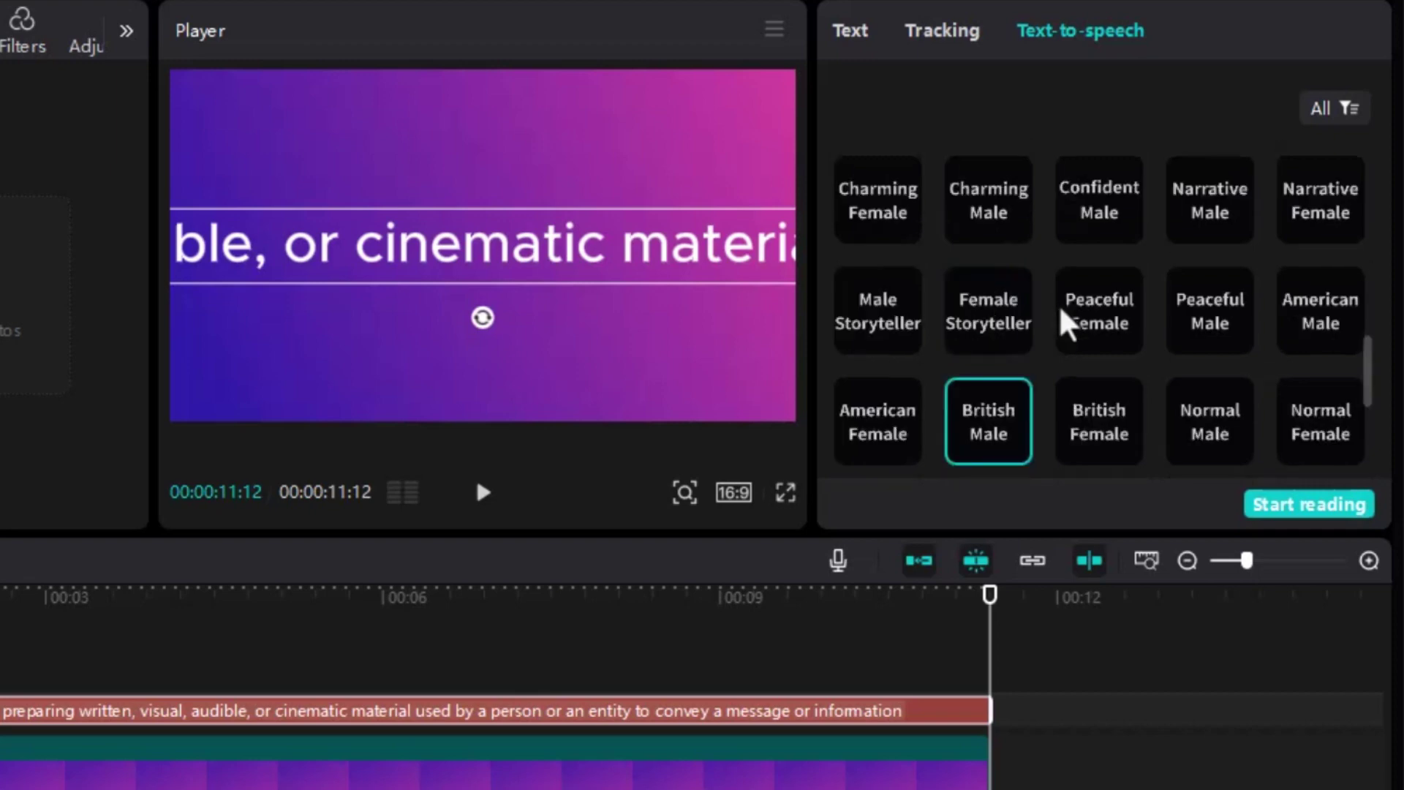
scroll(1069, 332, "up", 2)
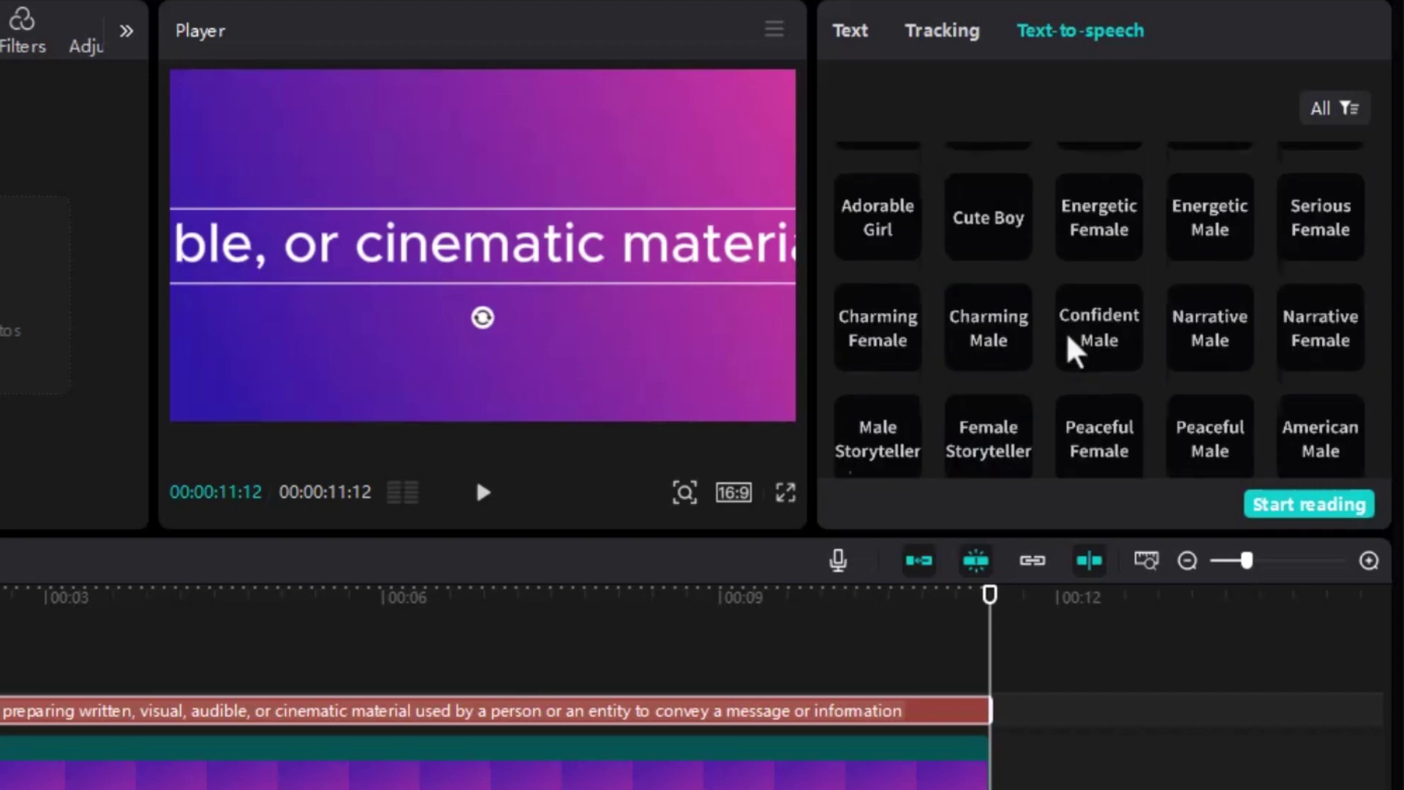
scroll(1072, 344, "up", 2)
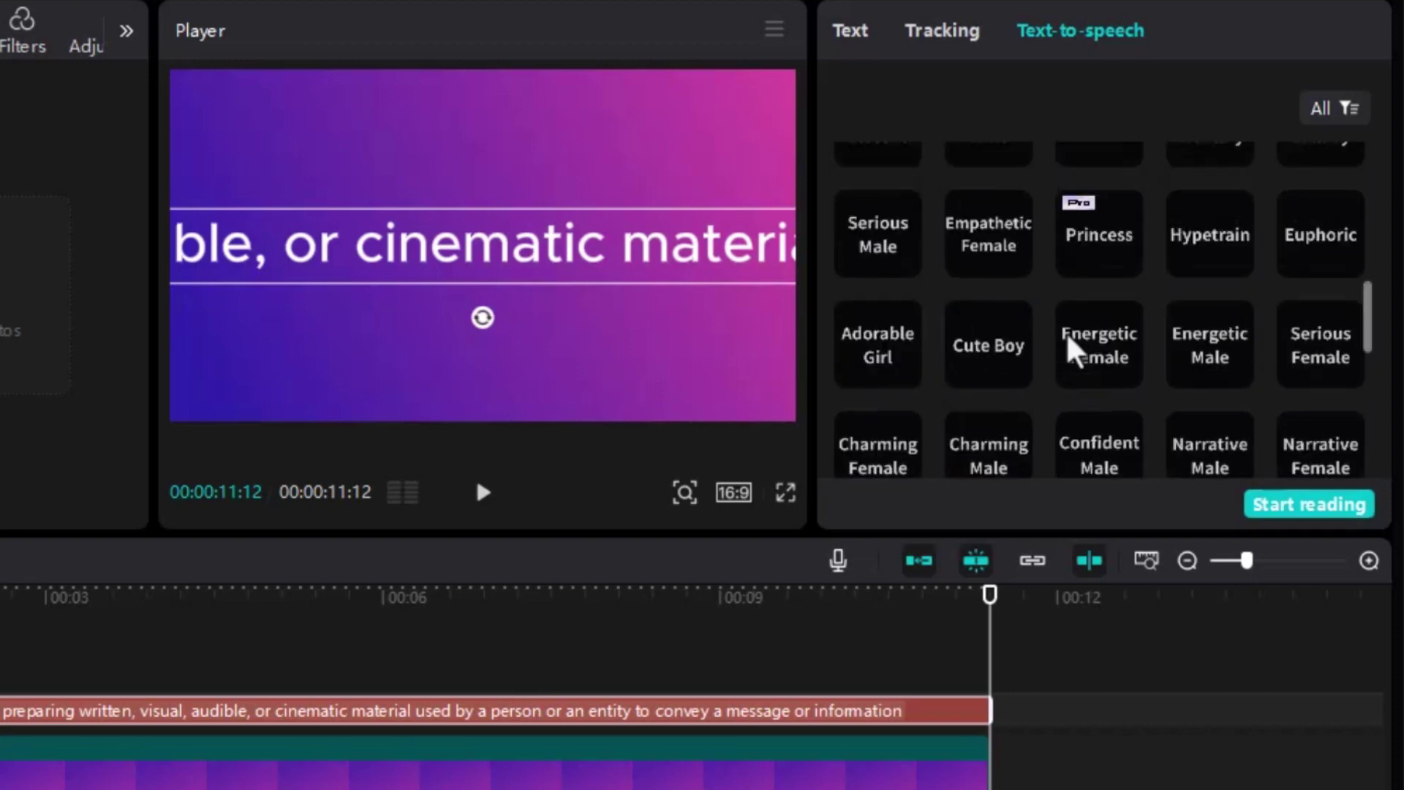
left_click(983, 353)
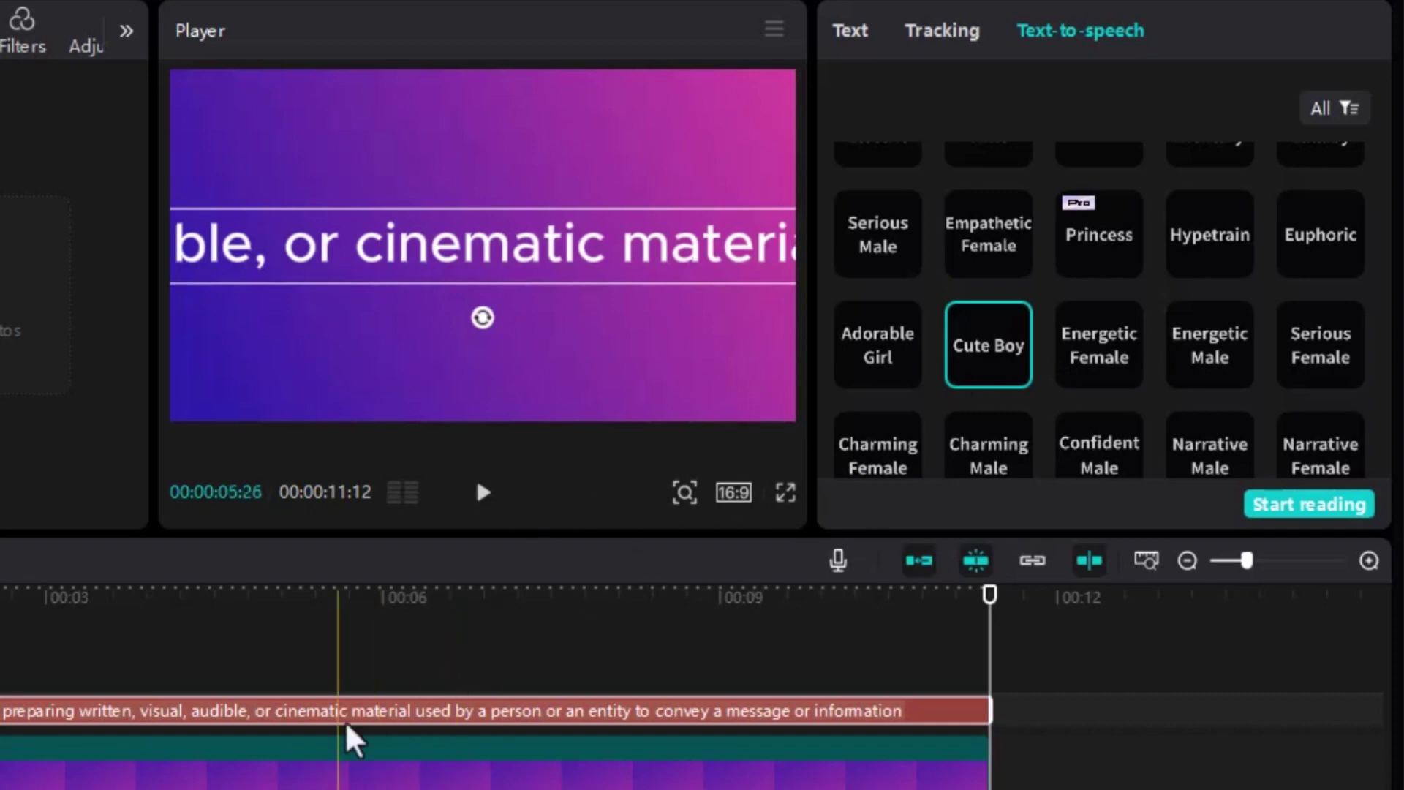
- Clear the whole English definition from the text clip's content
left_click(862, 32)
left_click(960, 109)
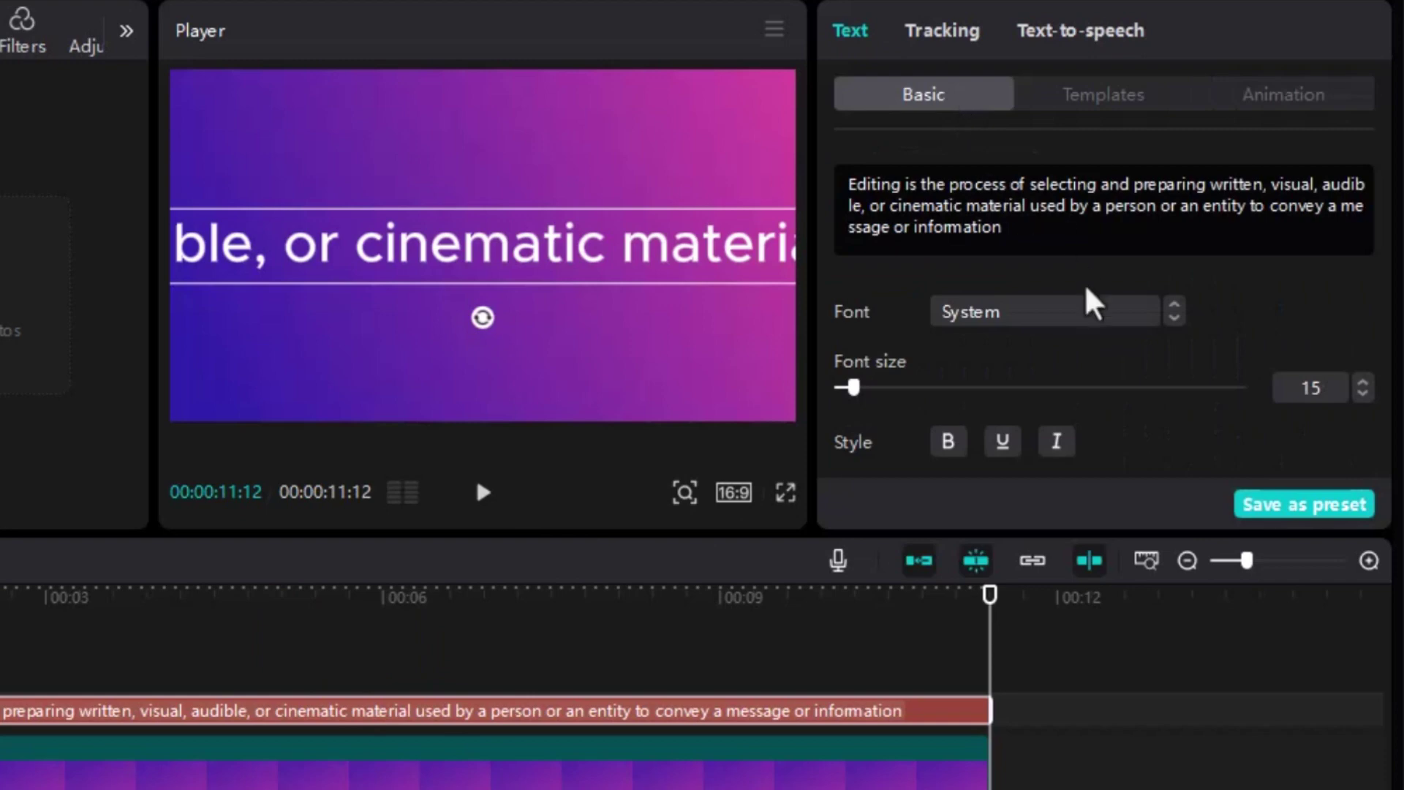
left_click_drag(1056, 241, 832, 192)
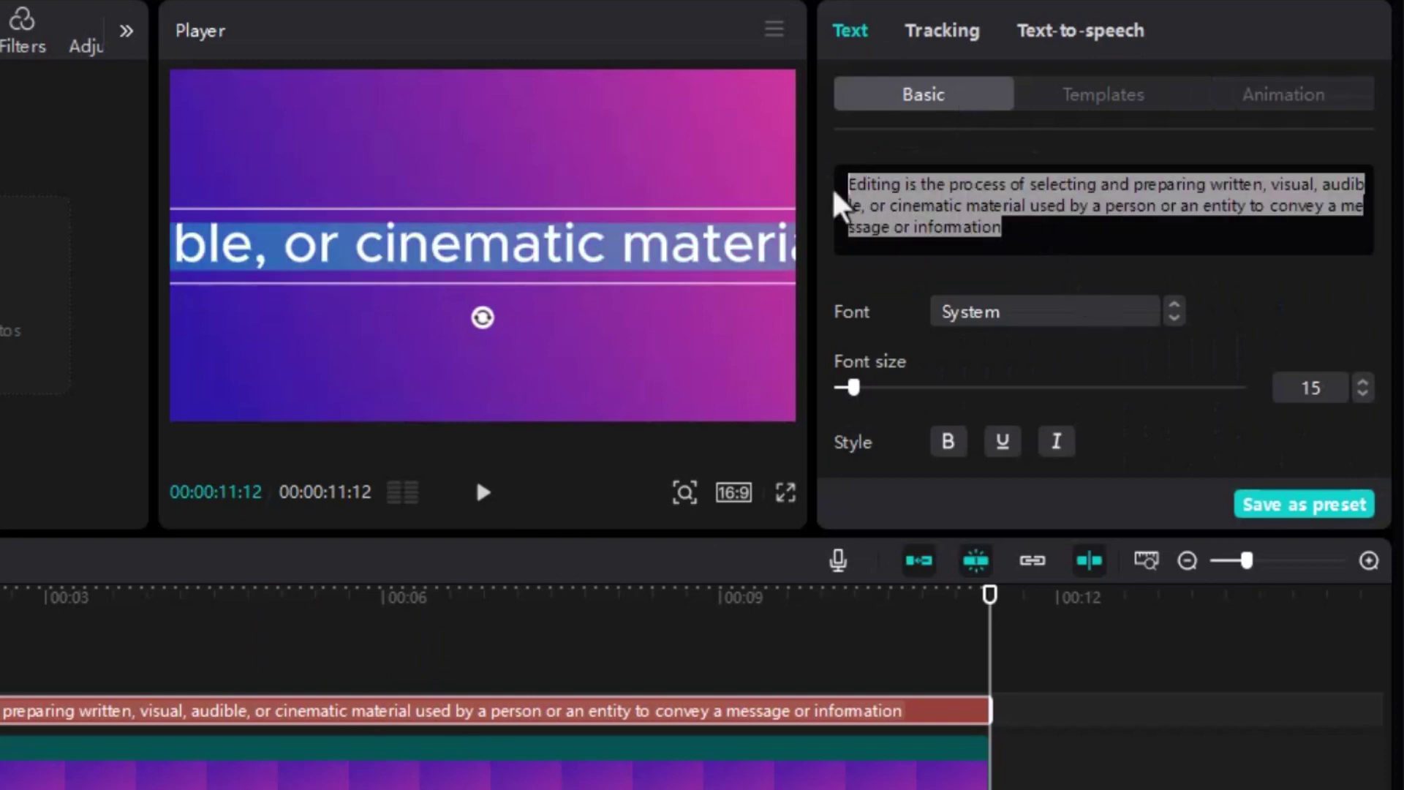
key("BackSpace")
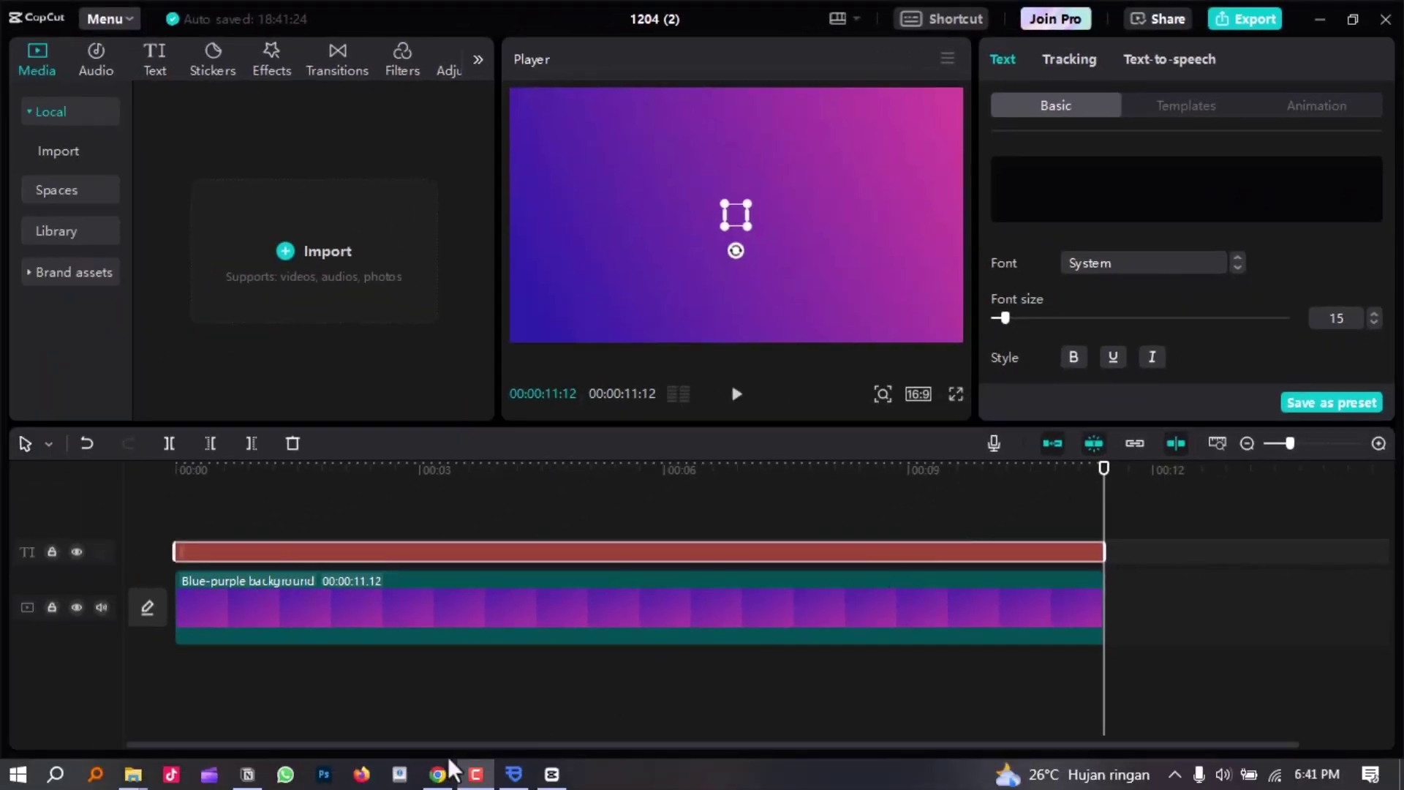
- Switch to Chrome and copy the Kompasiana article's opening definition, from "Editing adalah sebuah kegiatan" to "satu kesatuan yang utuh"
left_click(437, 772)
left_click(378, 10)
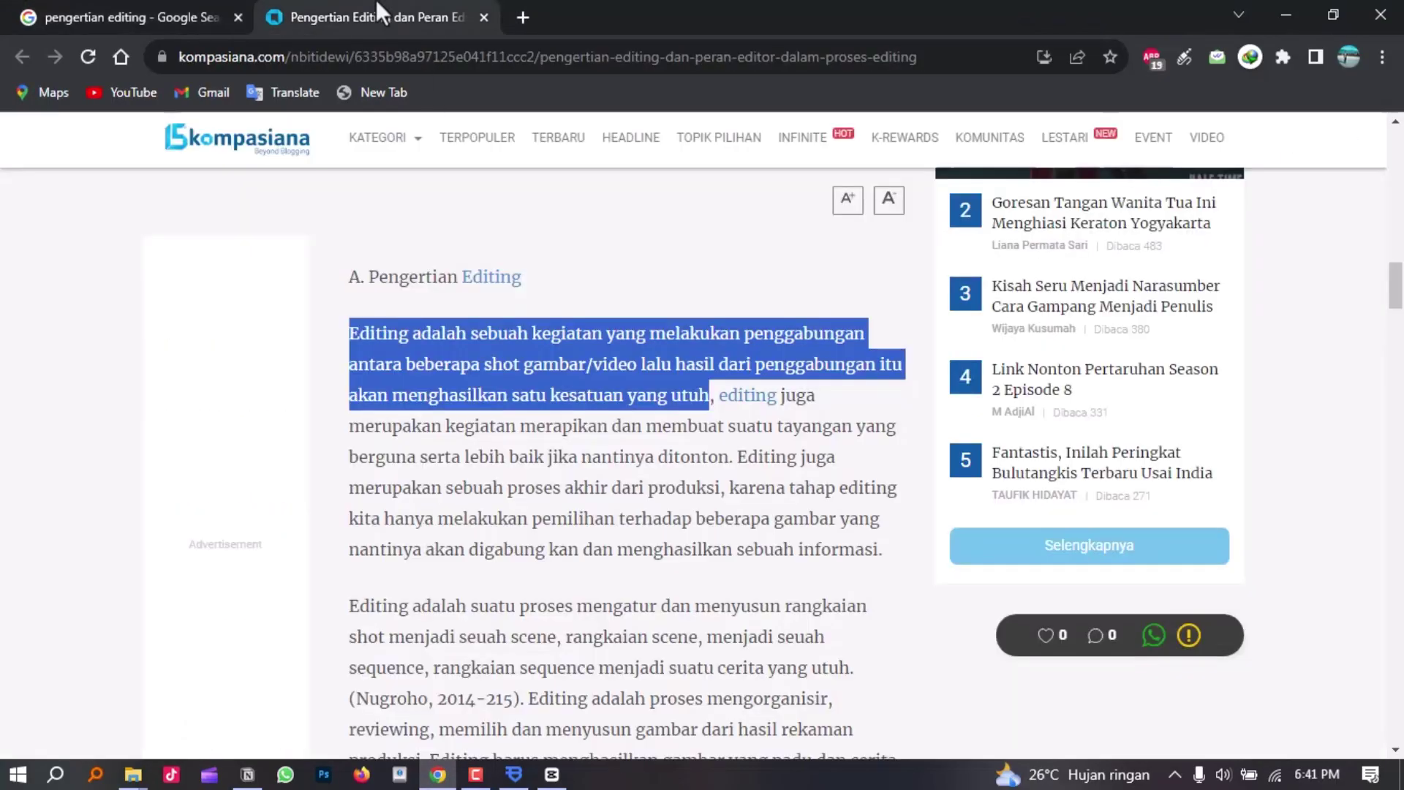
left_click(783, 430)
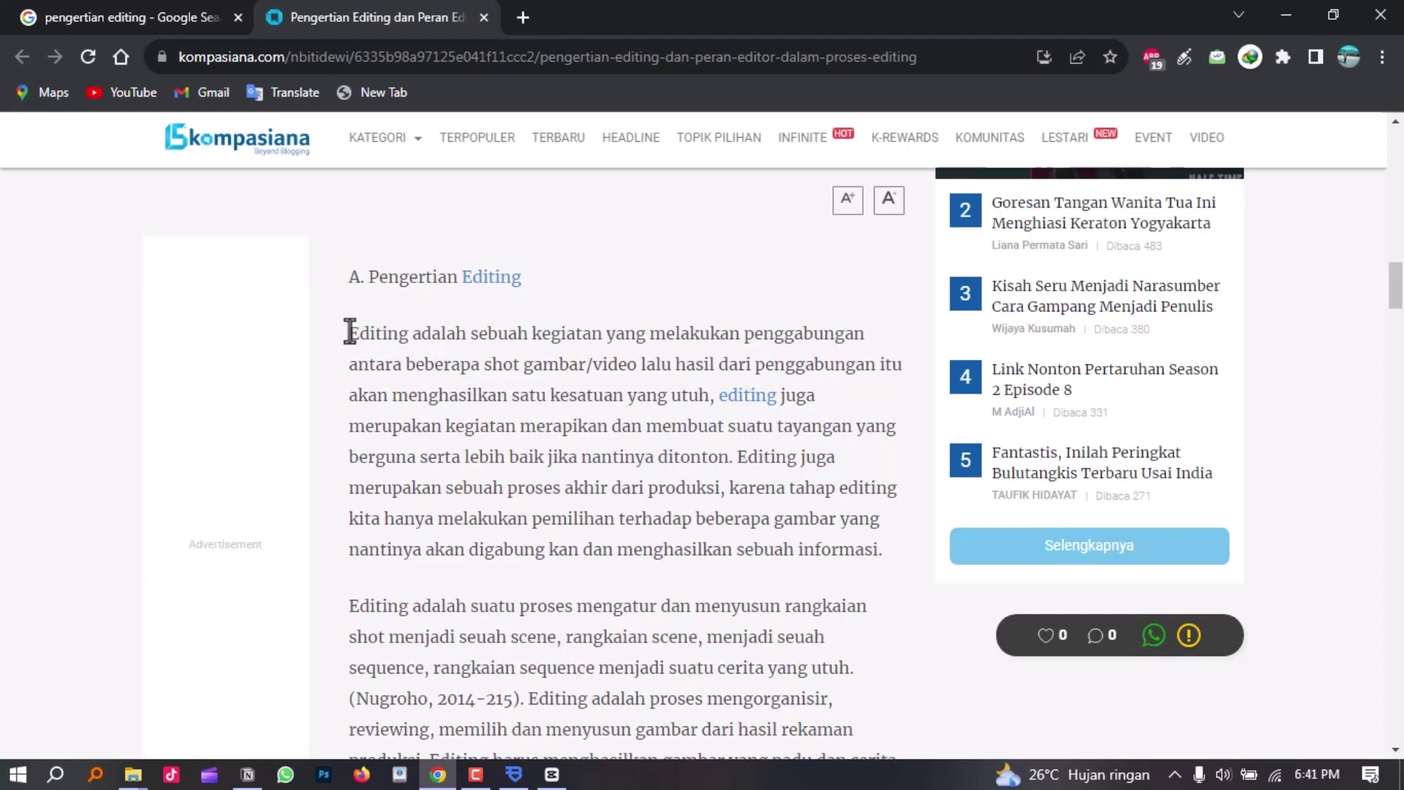
left_click_drag(350, 332, 707, 391)
key("ctrl+c")
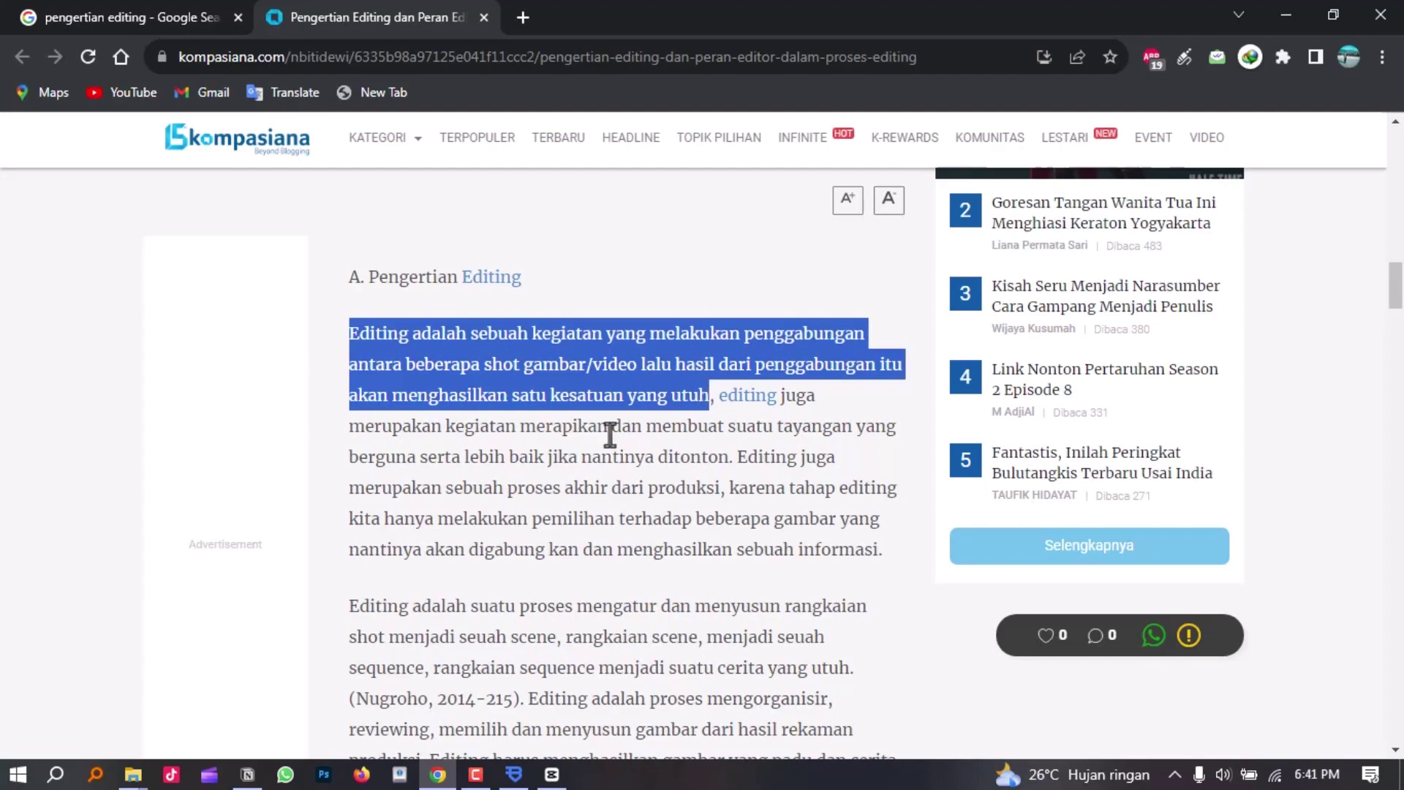
- Back in CapCut, paste the copied Indonesian definition into the empty text clip and remove the Kompasiana source credit
left_click(552, 774)
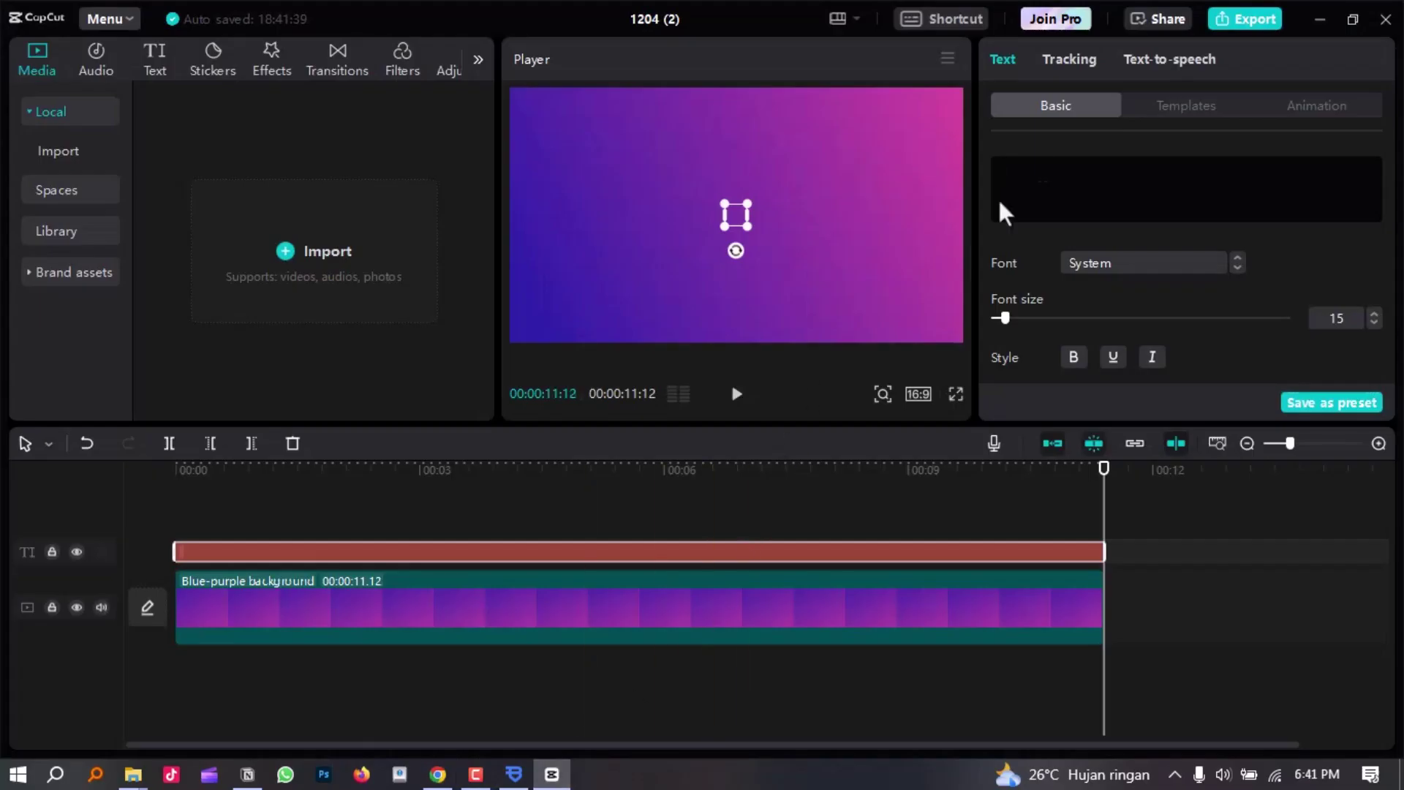
left_click(1045, 191)
key("ctrl+v")
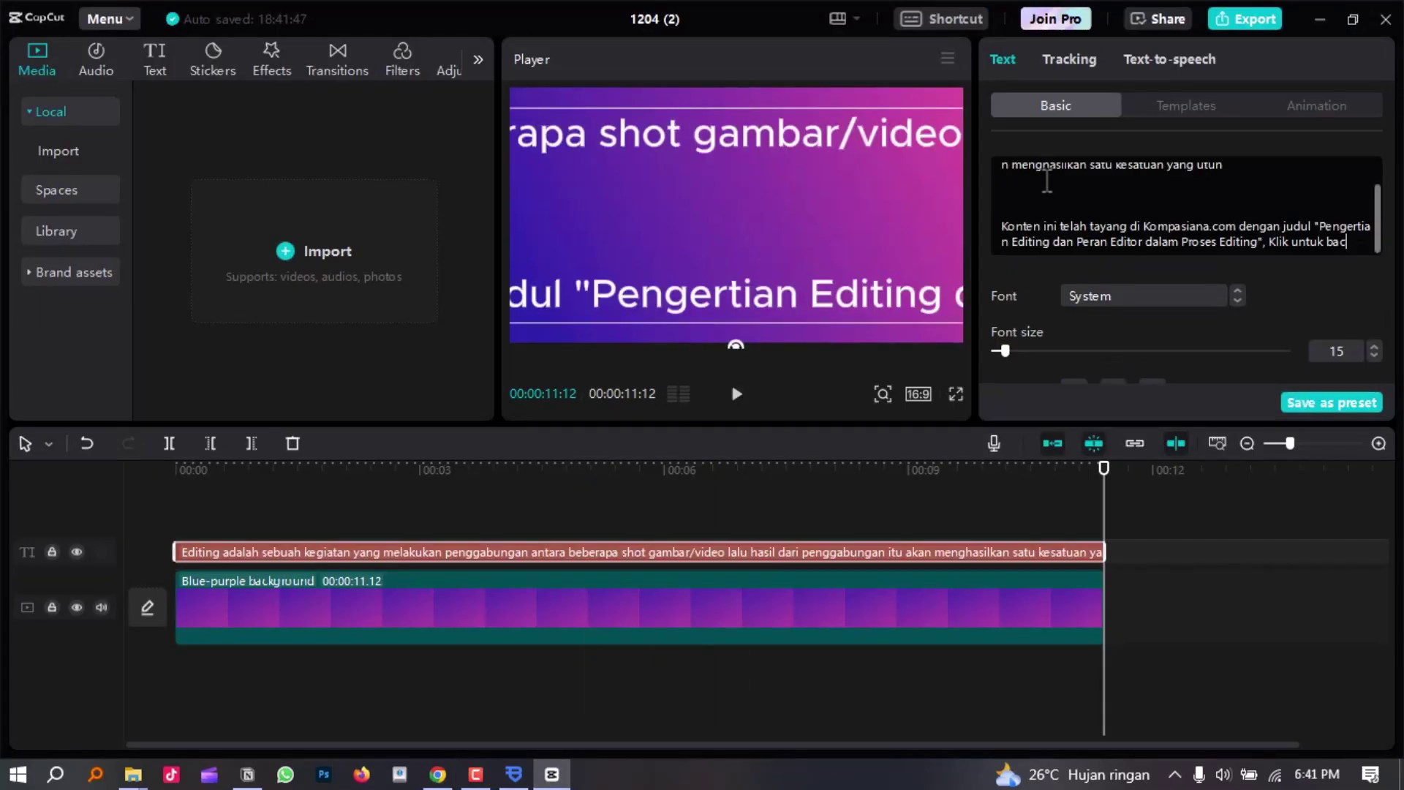
left_click_drag(1355, 253, 1066, 216)
key("BackSpace")
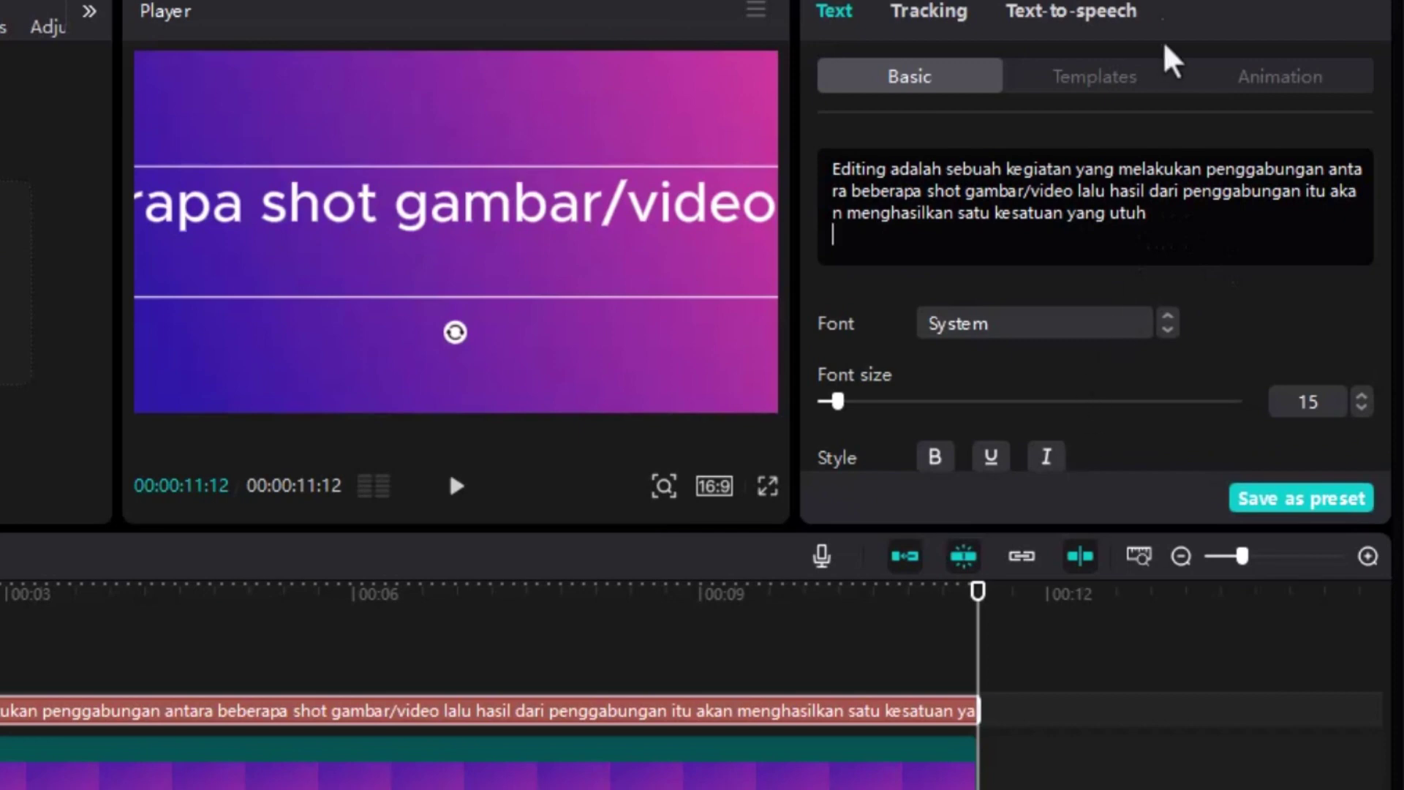
- Preview the Darma text-to-speech voice on the unpunctuated Indonesian definition
left_click(1069, 32)
scroll(1003, 383, "down", 6)
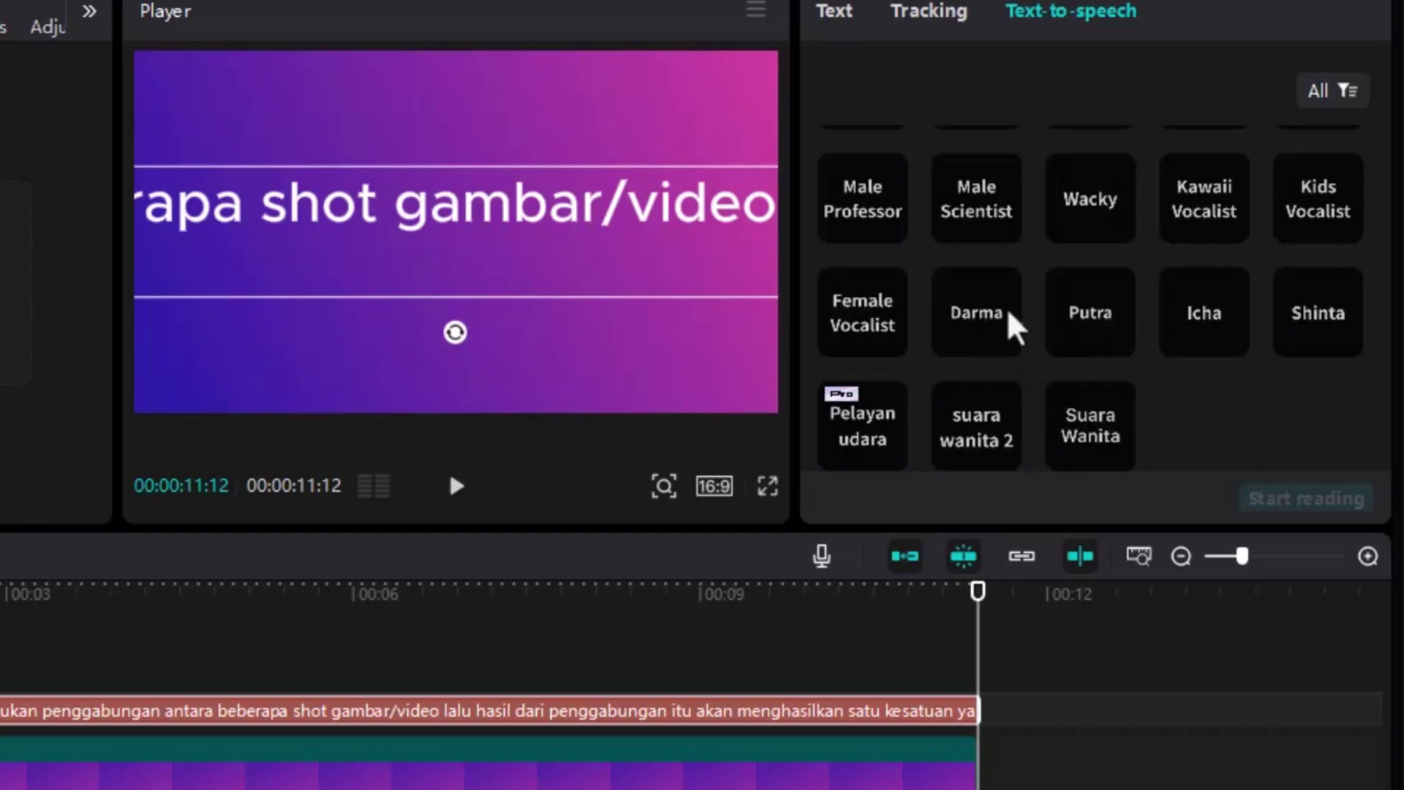
left_click(978, 339)
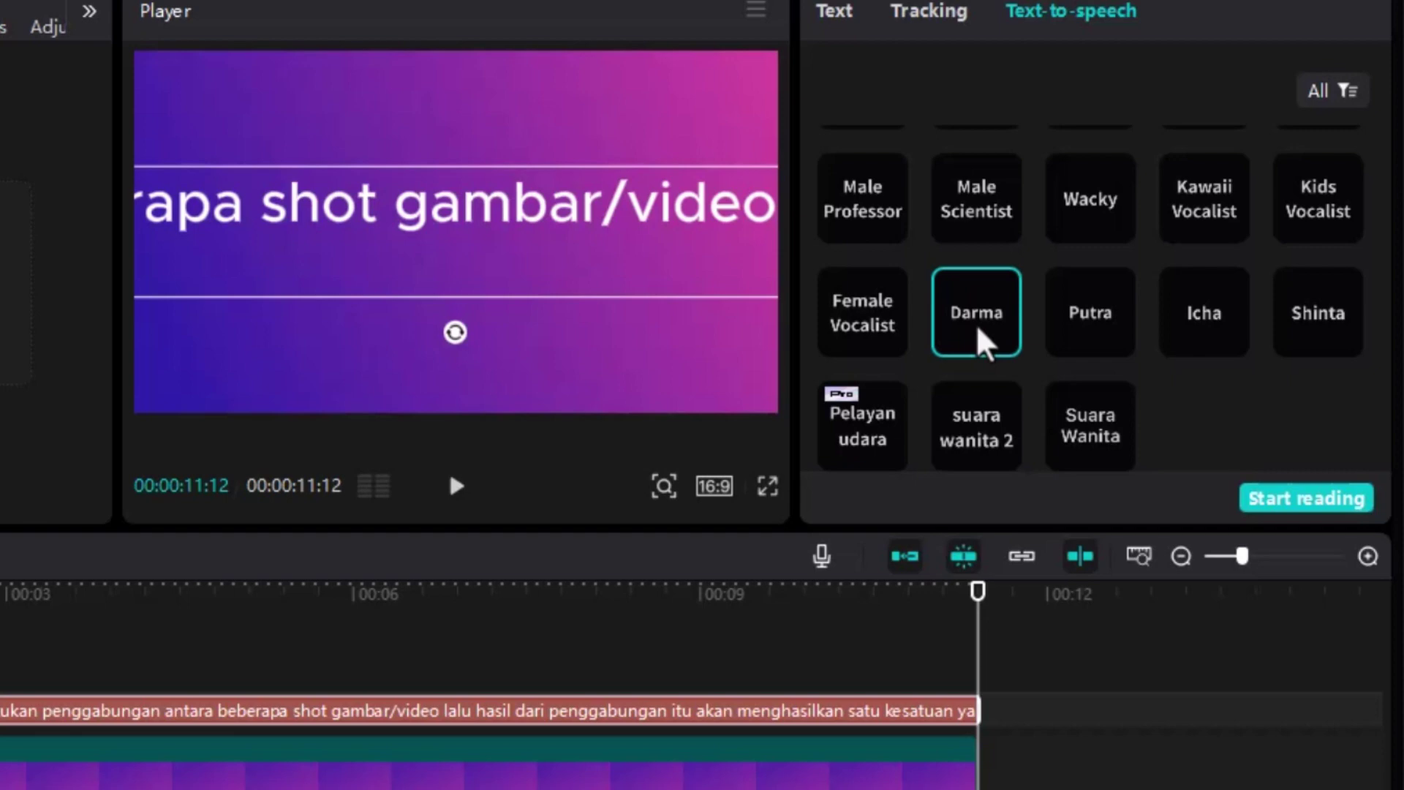
- Punctuate the Indonesian text with commas after the first "penggabungan" and after "gambar/video", and a period after "utuh"
left_click(838, 12)
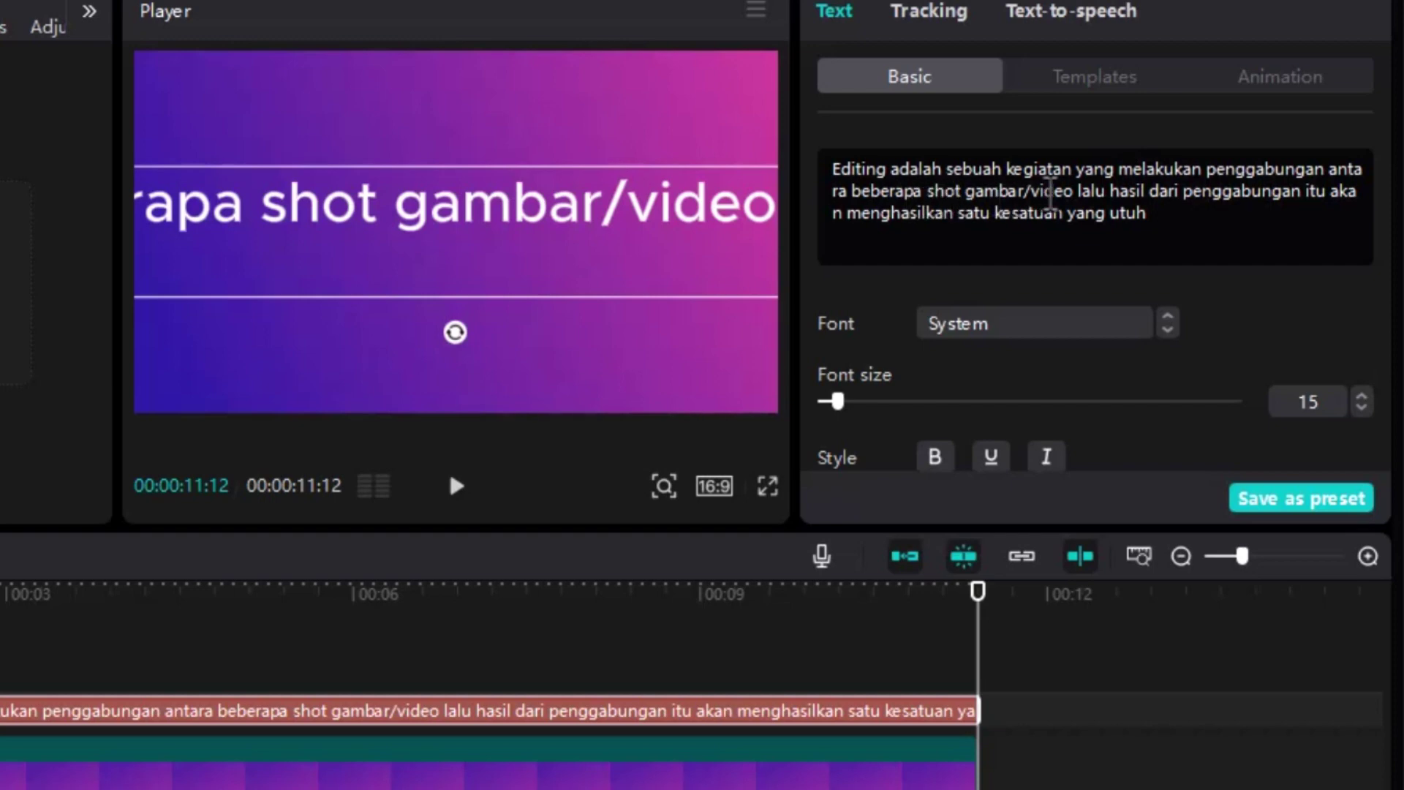
left_click(1325, 169)
type(",")
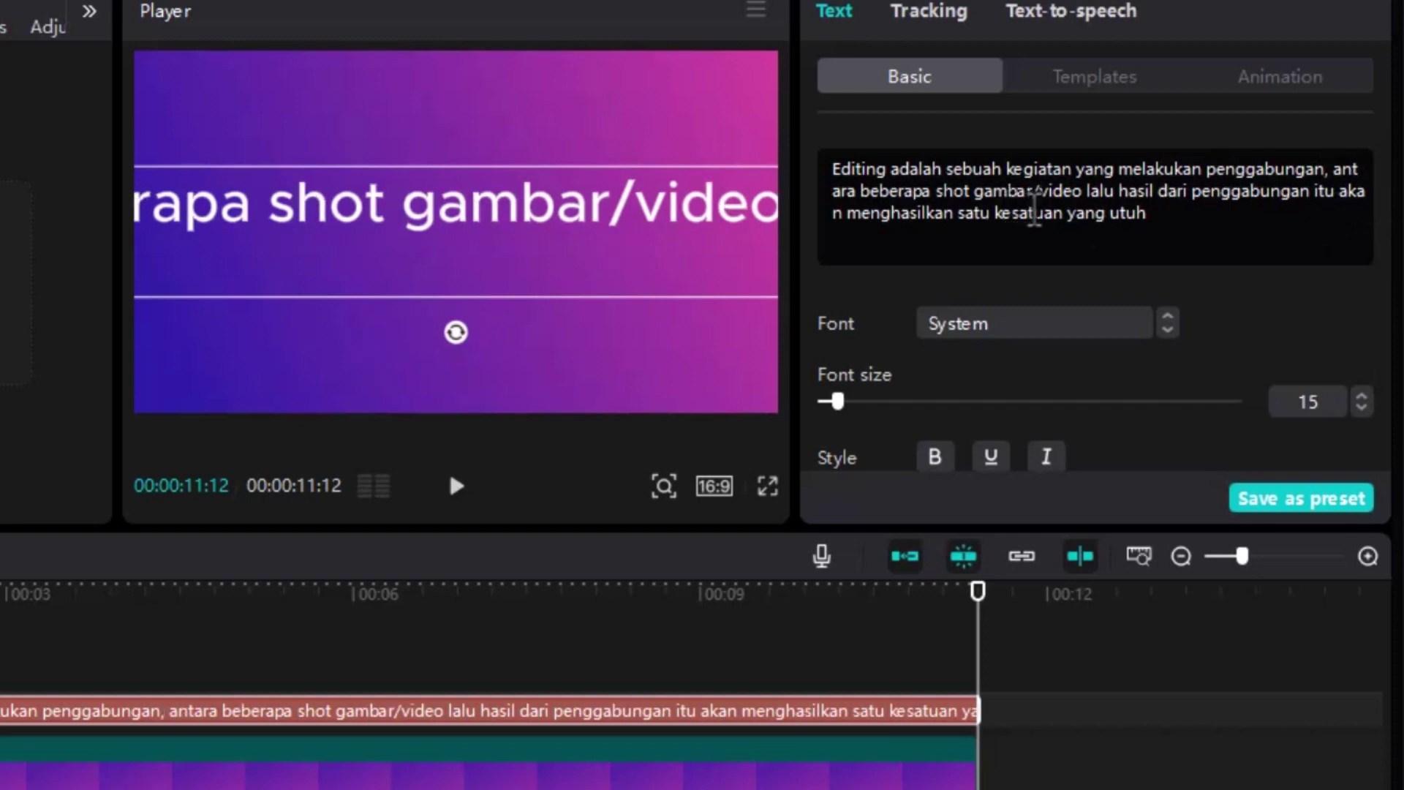
left_click(1080, 193)
type(",")
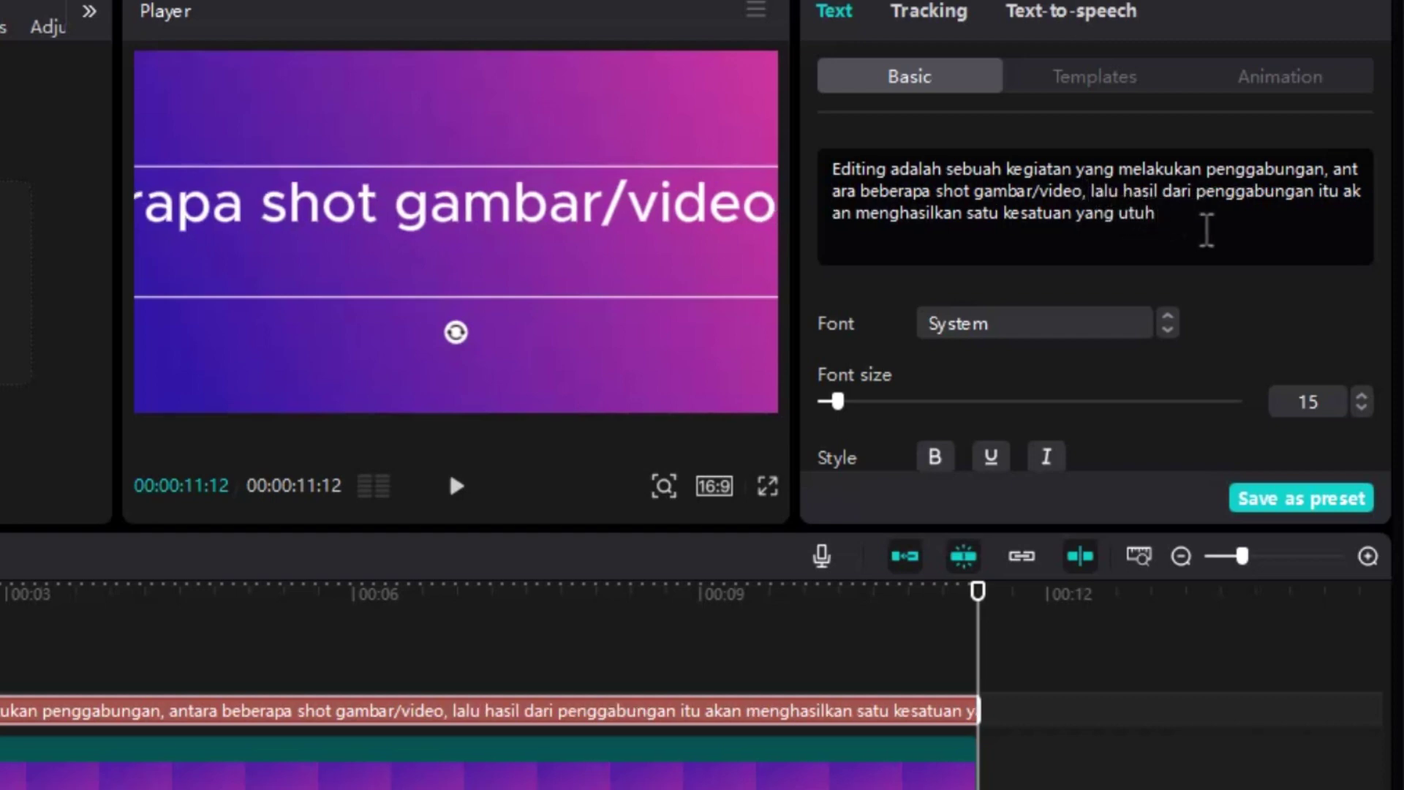
left_click(1208, 230)
type(".")
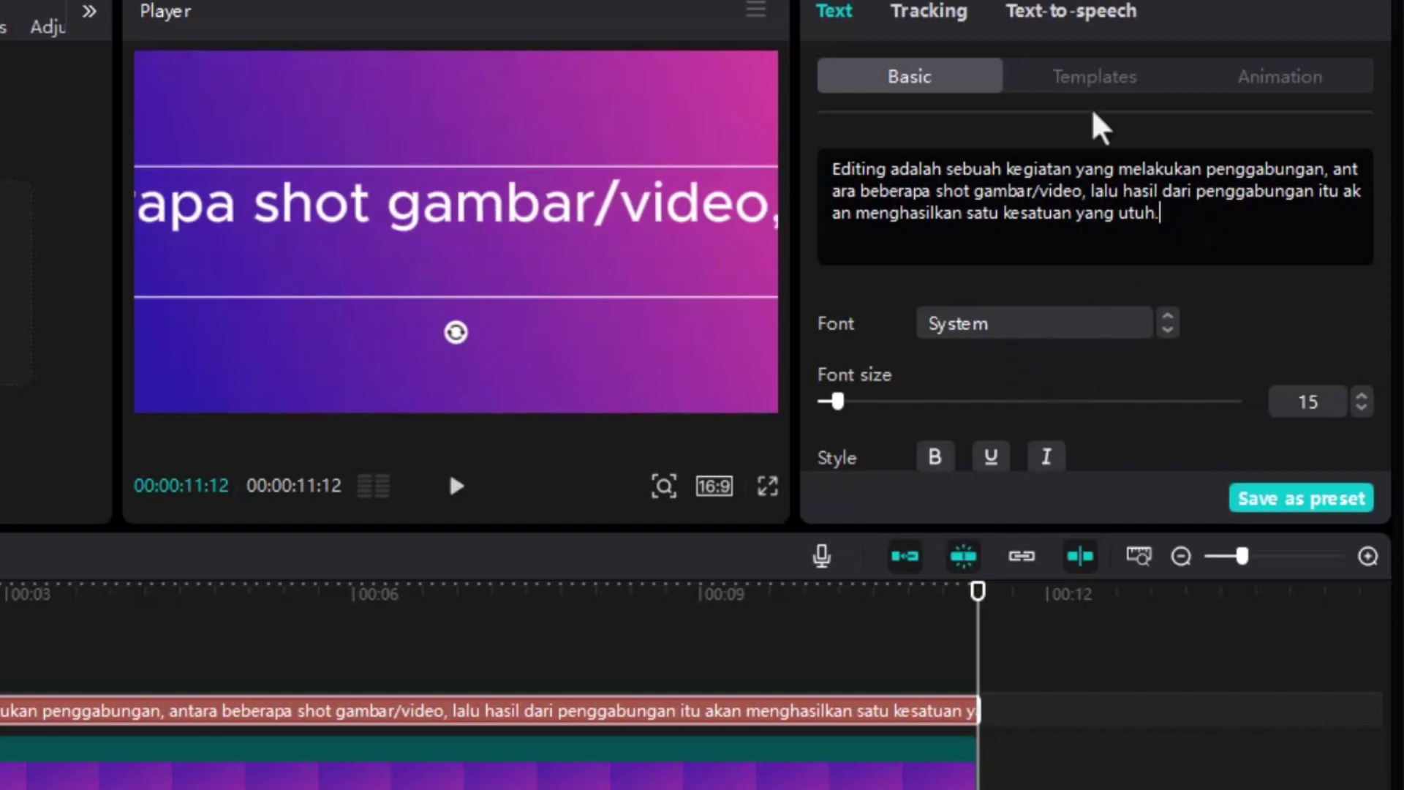
- Preview the Darma, Putra and Icha text-to-speech voices on the punctuated Indonesian text
left_click(1103, 18)
scroll(1051, 329, "down", 1)
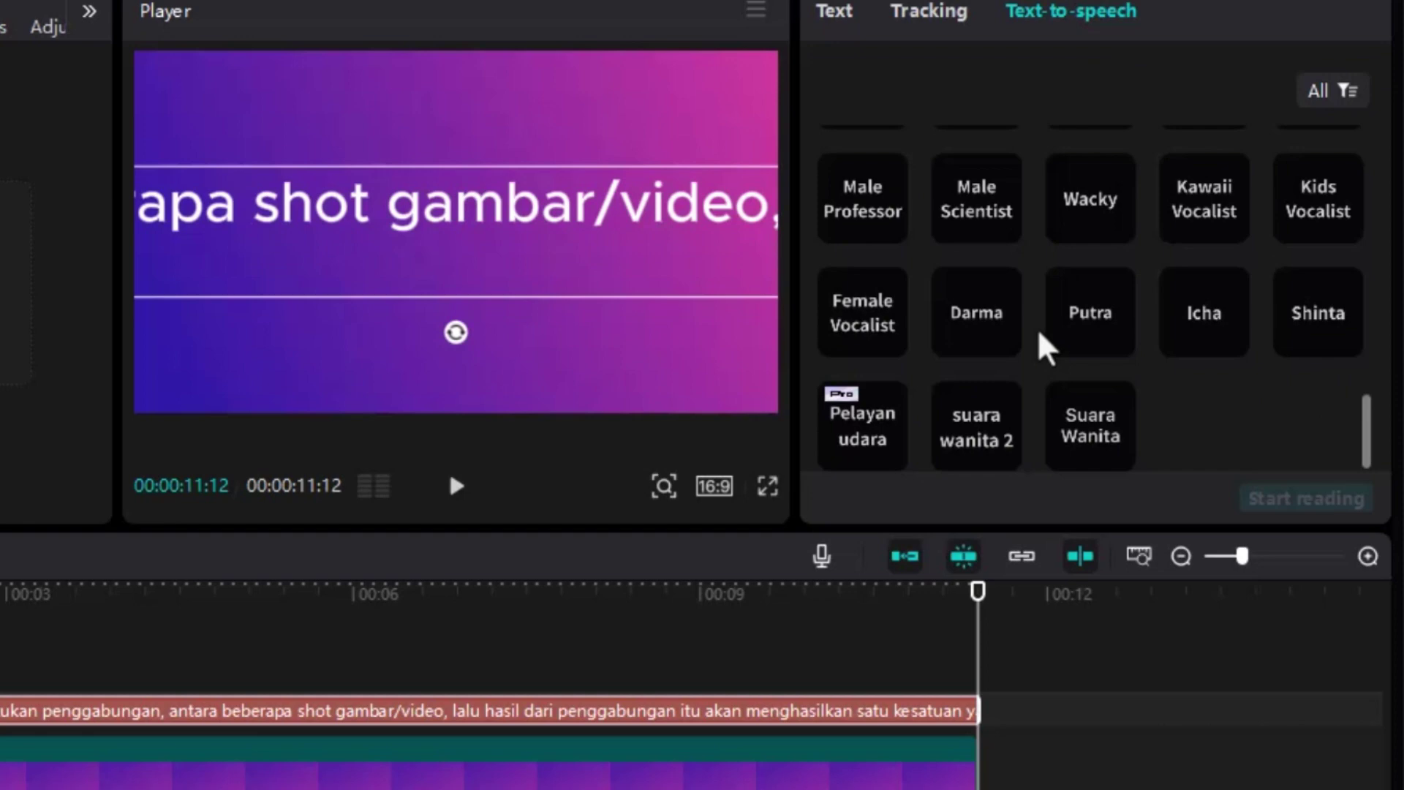
left_click(988, 328)
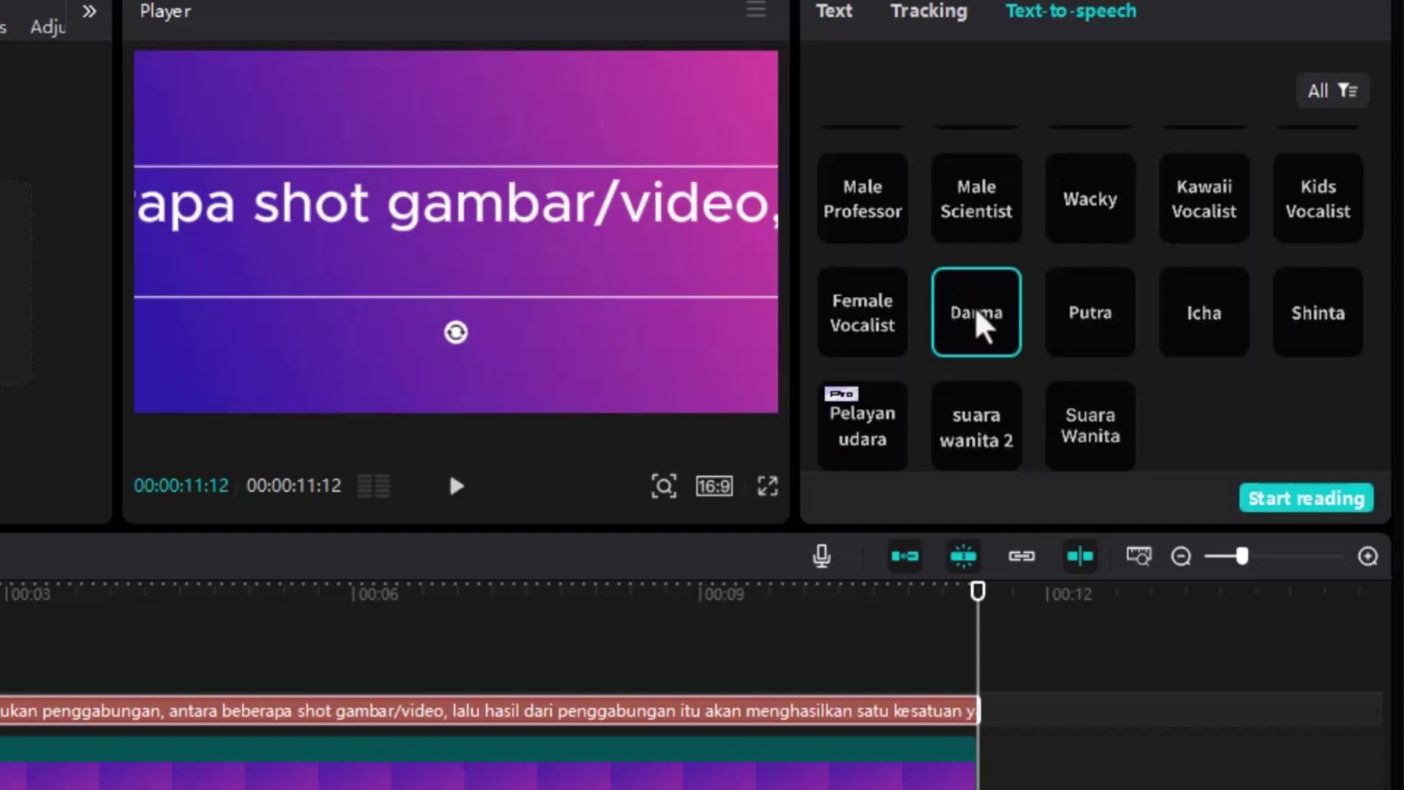
left_click(1111, 335)
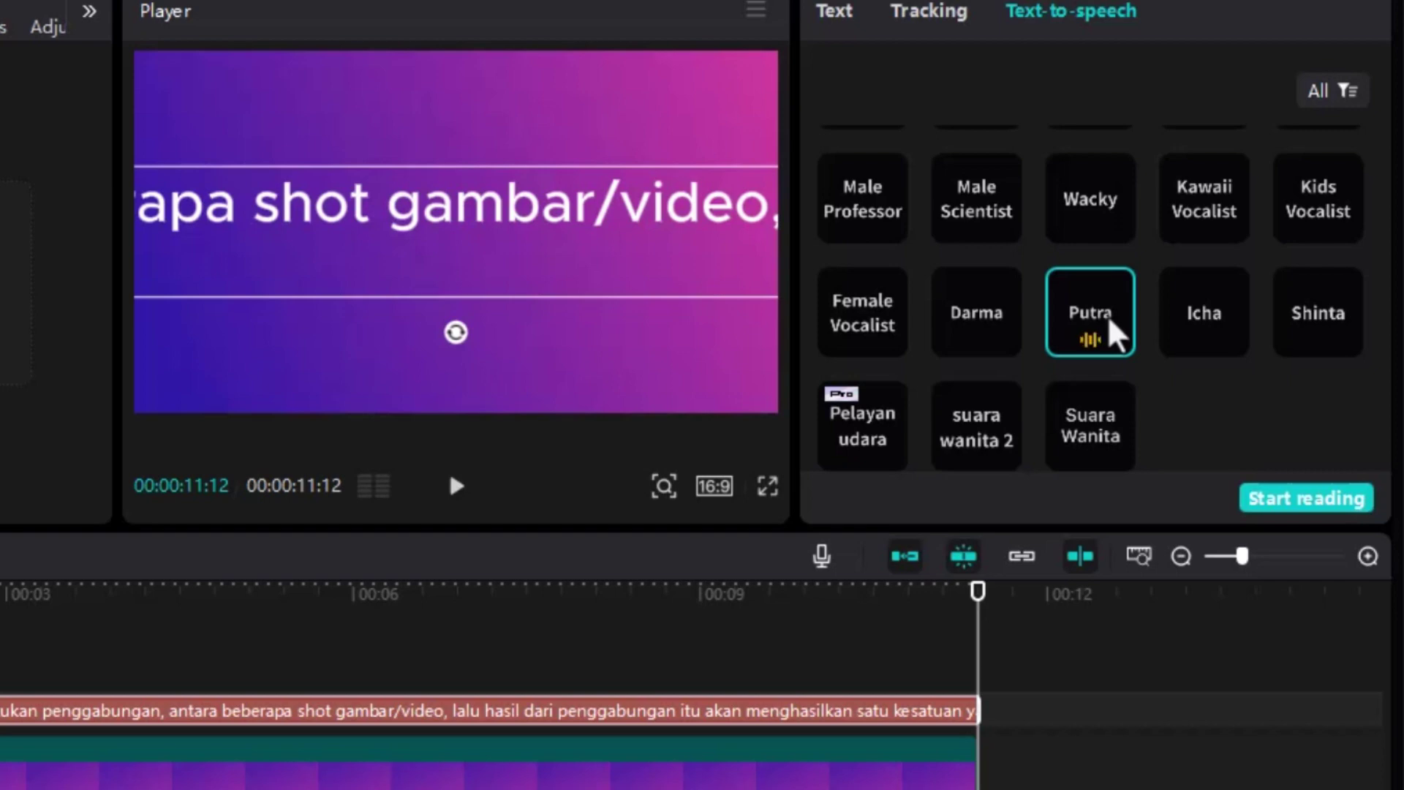
left_click(1210, 337)
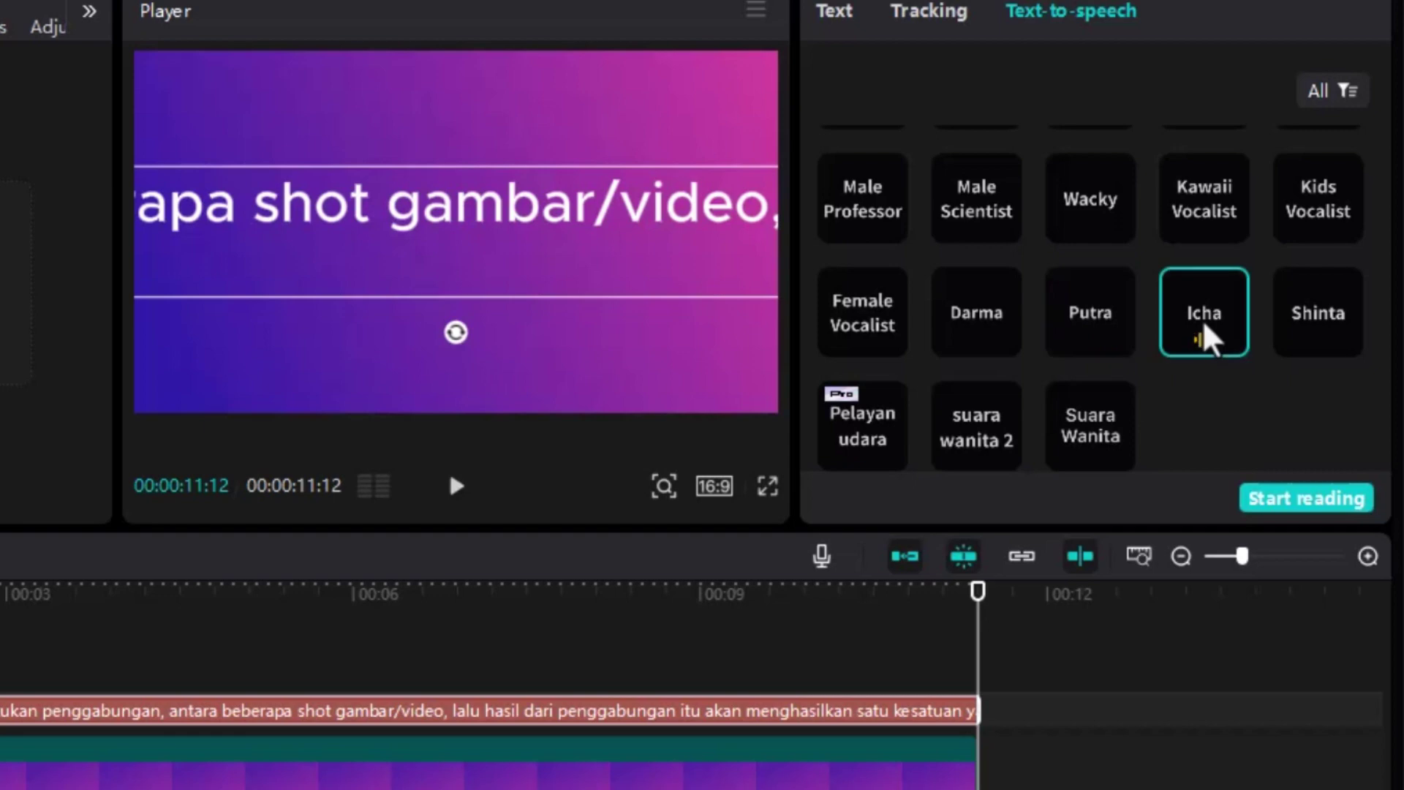